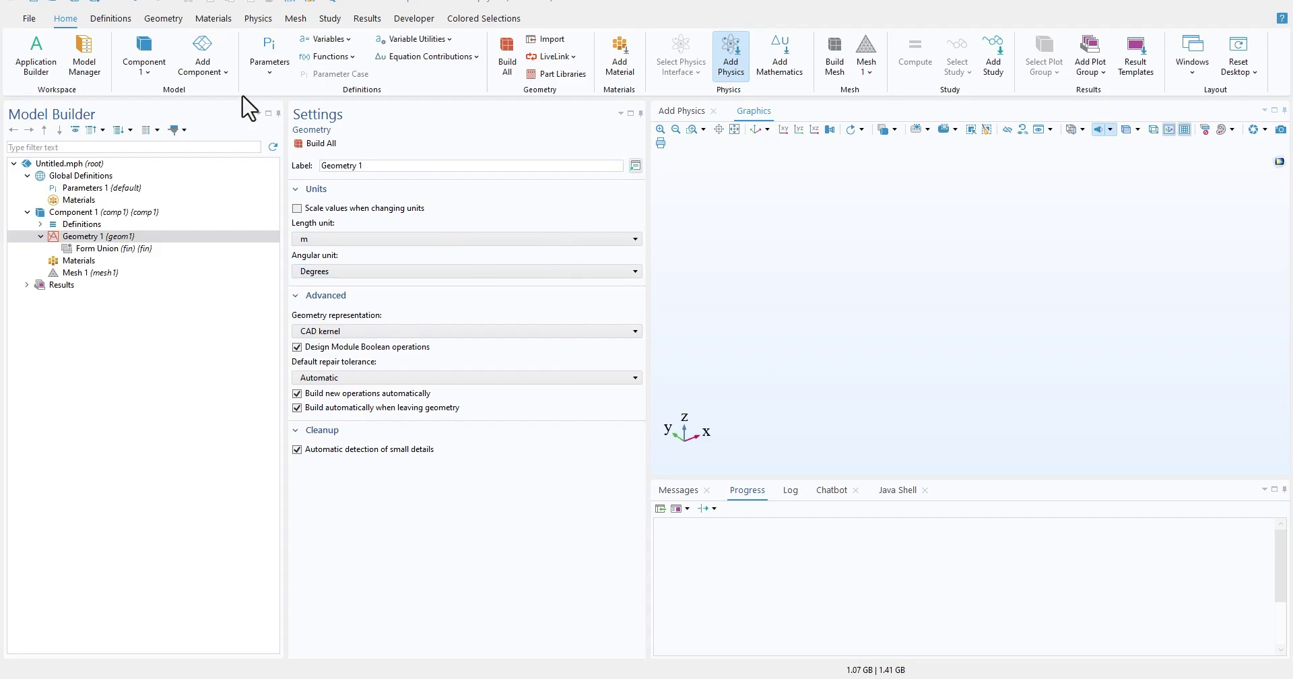
Step: Show the Chatbot panel with a new empty conversation, closing the Windows list unused
{"action": "left_click", "coordinate": [832, 491]}
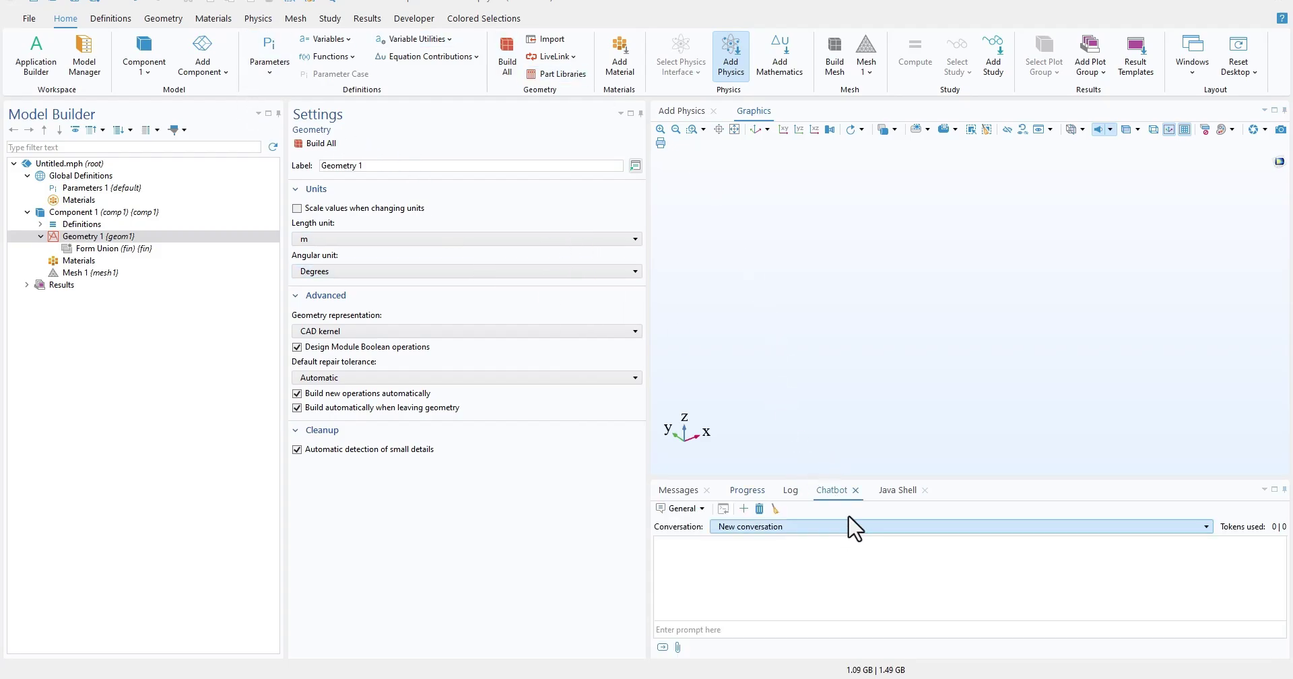
{"action": "left_click", "coordinate": [1193, 76]}
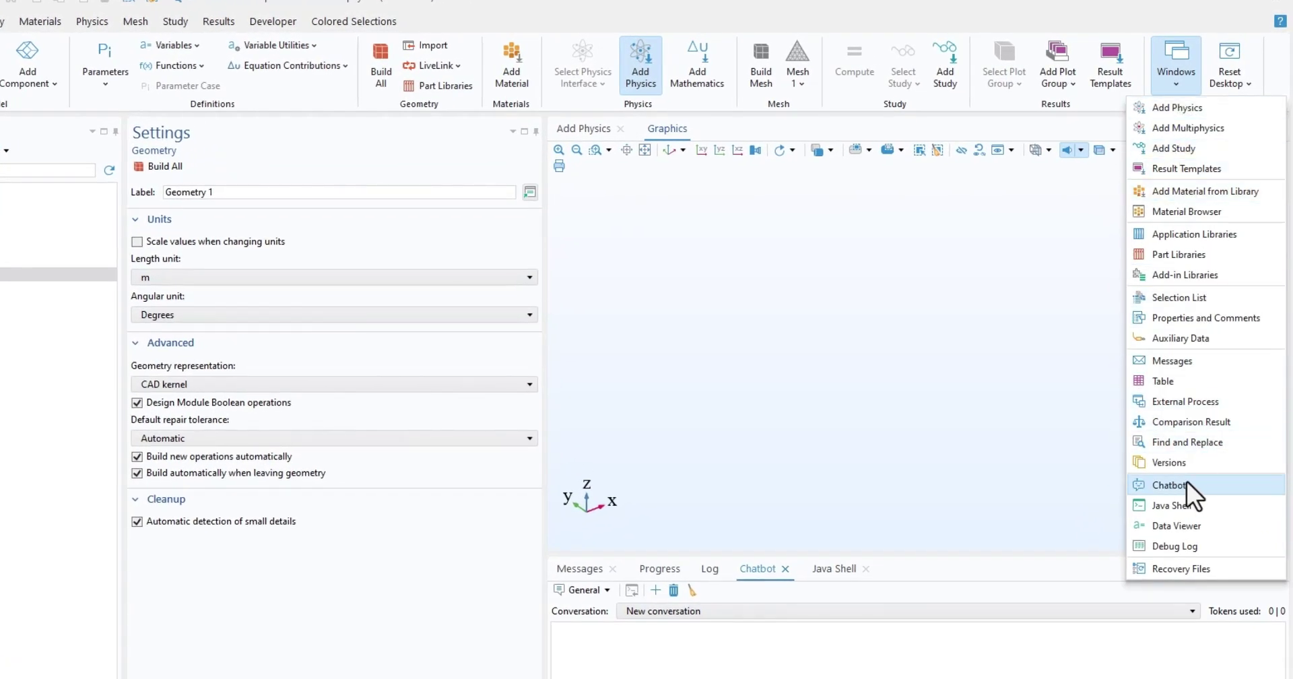
{"action": "left_click", "coordinate": [927, 520]}
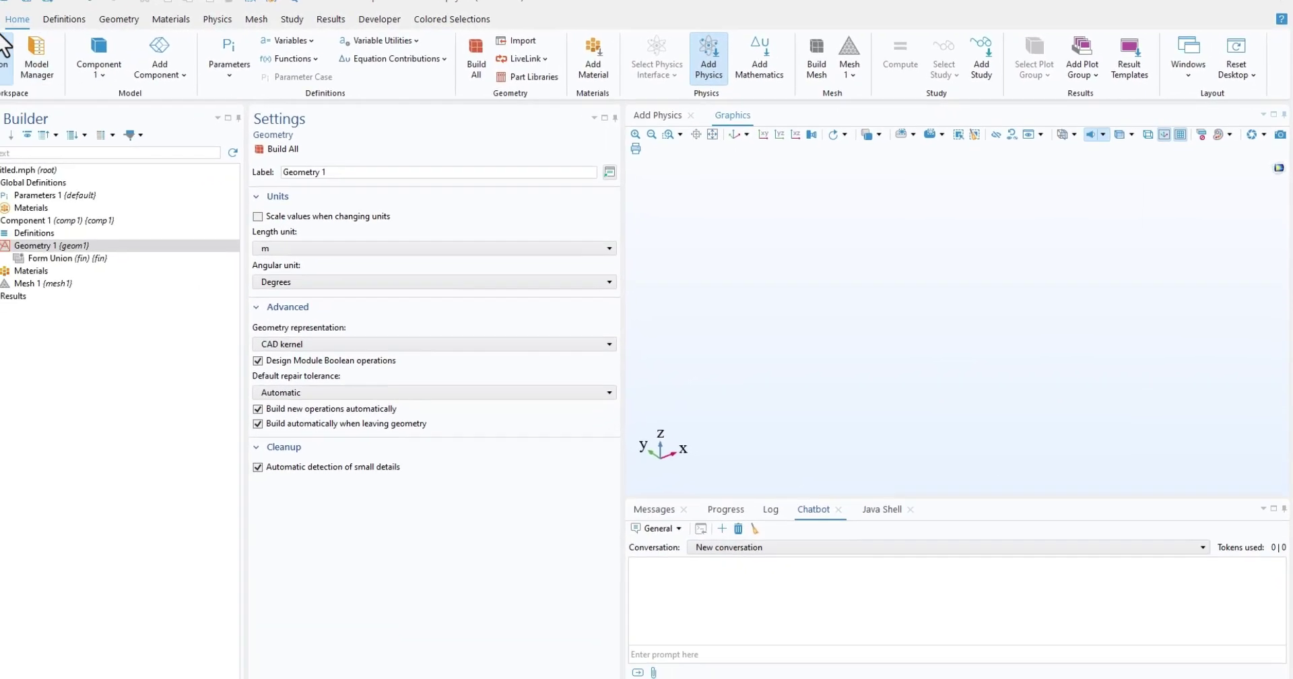
{"action": "left_click", "coordinate": [29, 21]}
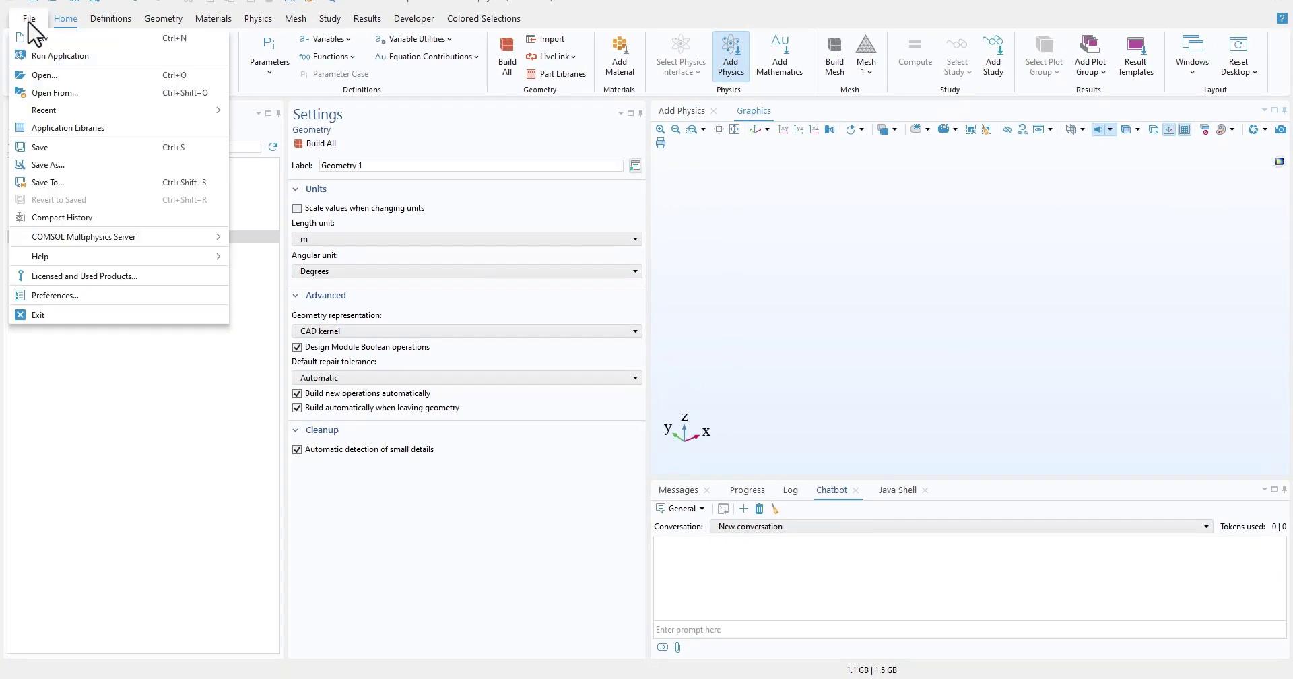
{"action": "left_click", "coordinate": [67, 296]}
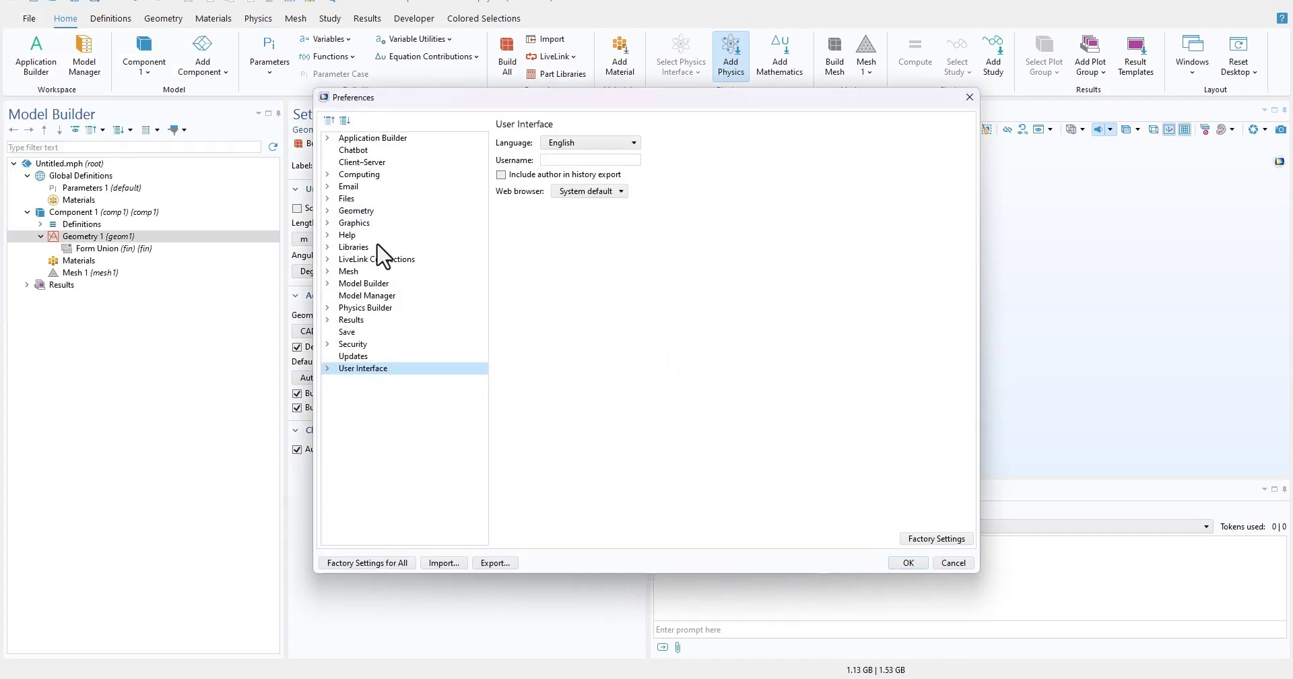
{"action": "left_click", "coordinate": [369, 169]}
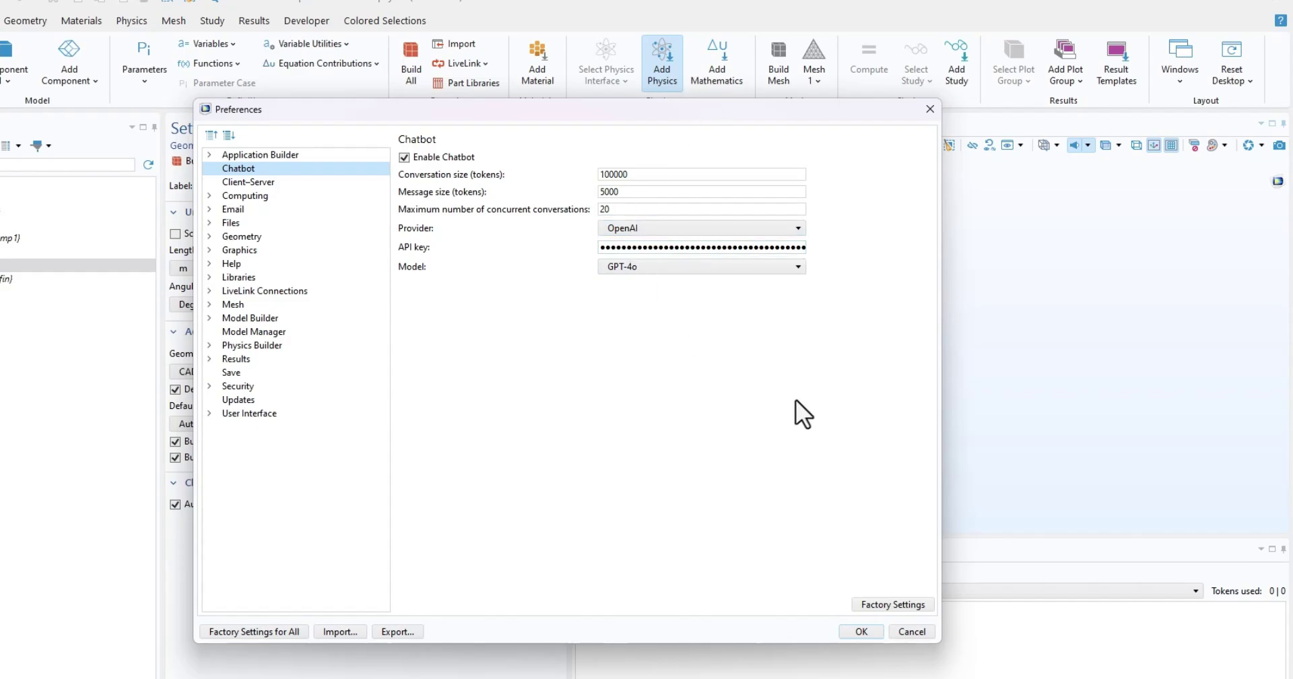
{"action": "left_click", "coordinate": [880, 633]}
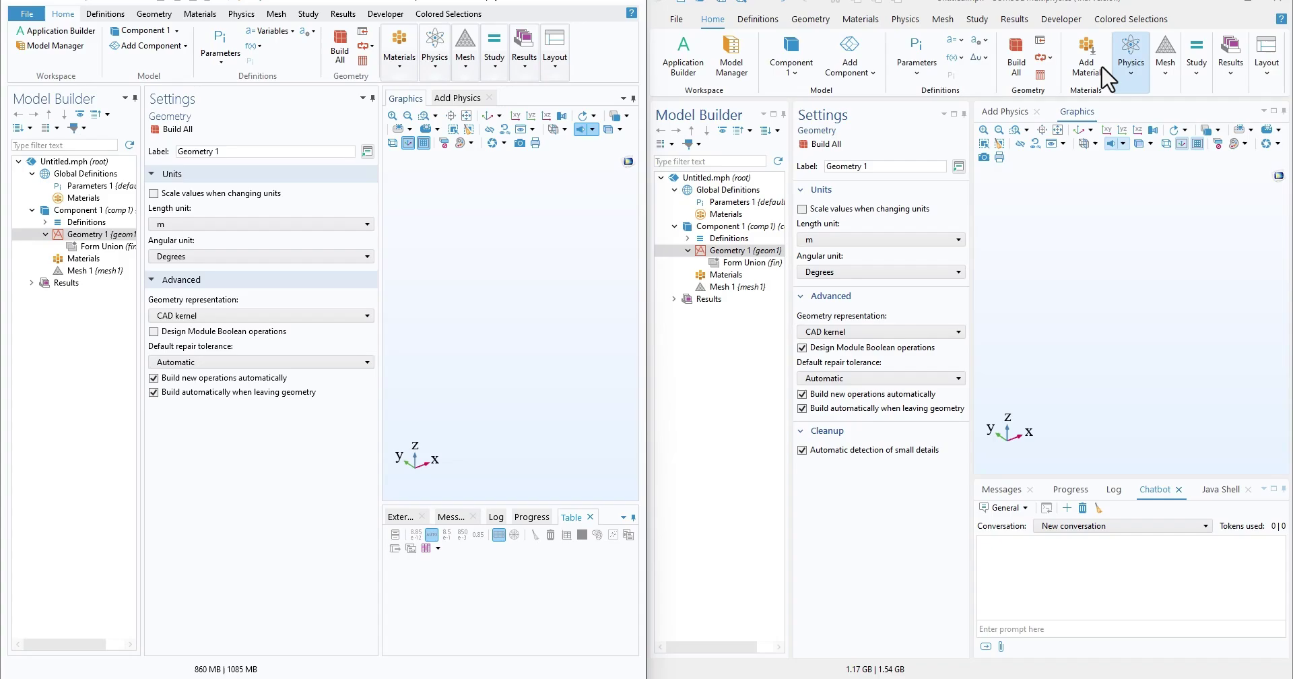
{"action": "left_click", "coordinate": [1130, 79]}
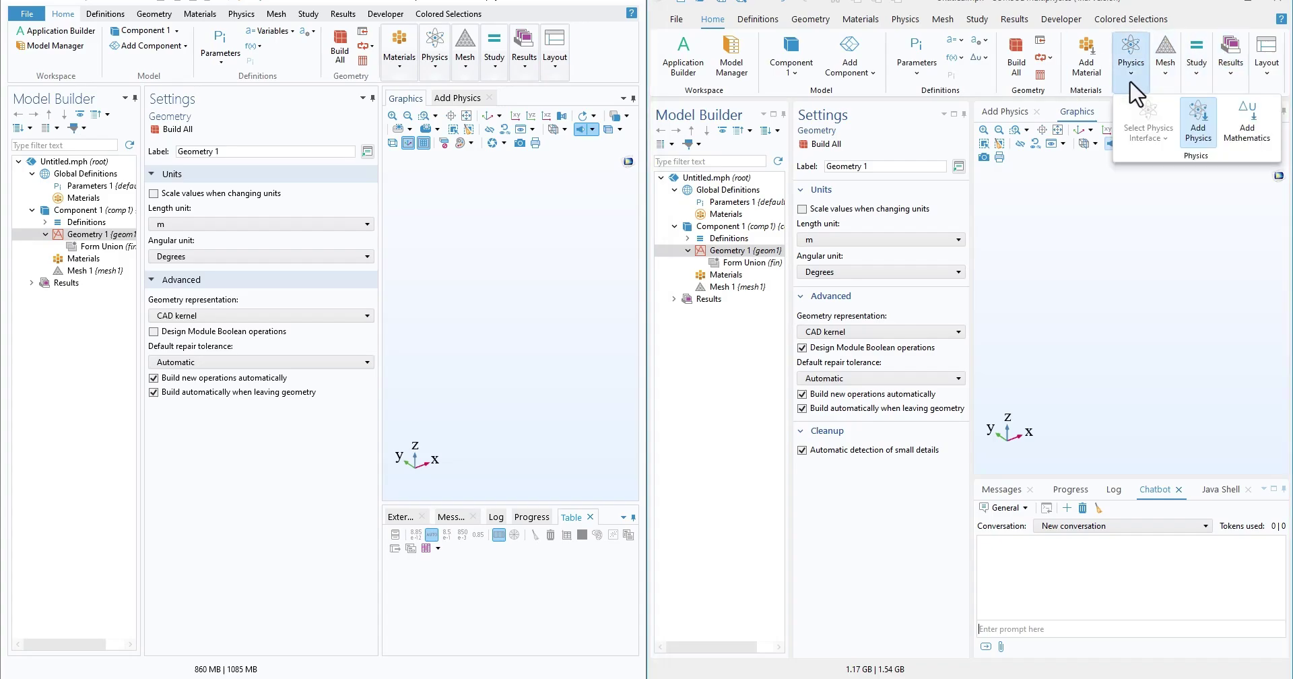
{"action": "left_click", "coordinate": [1131, 79]}
{"action": "left_click", "coordinate": [1173, 88]}
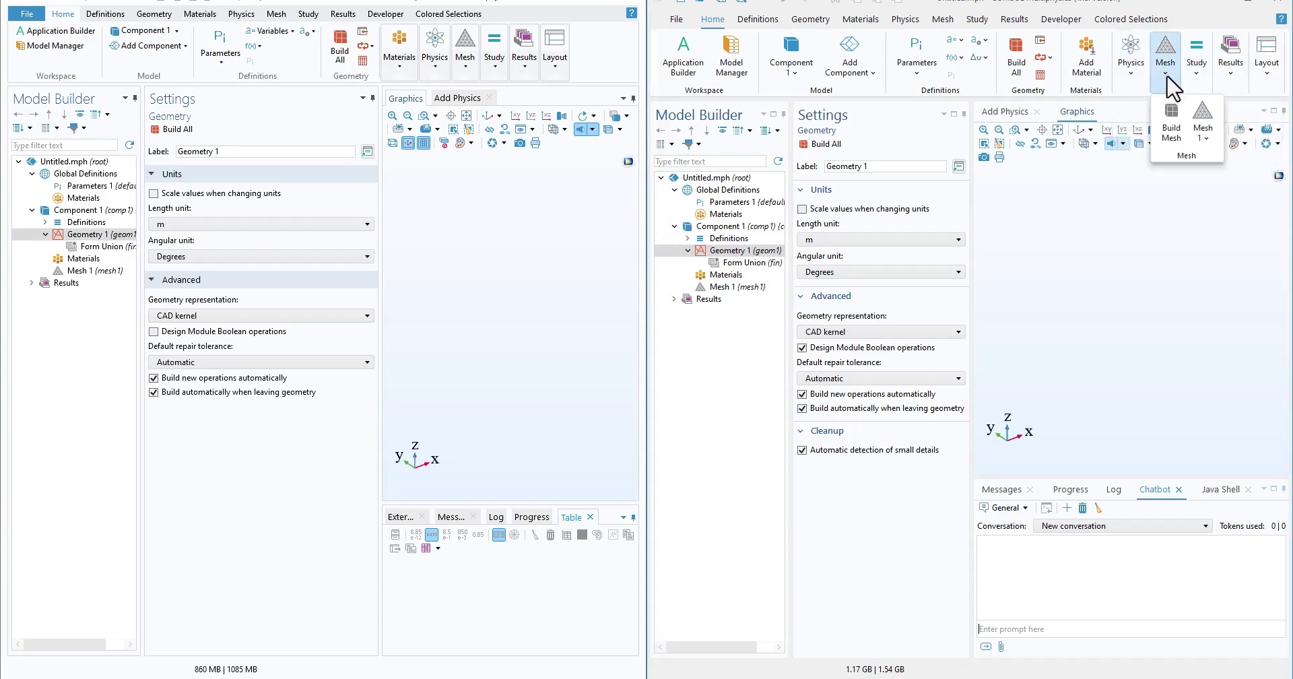
{"action": "left_click", "coordinate": [1041, 266]}
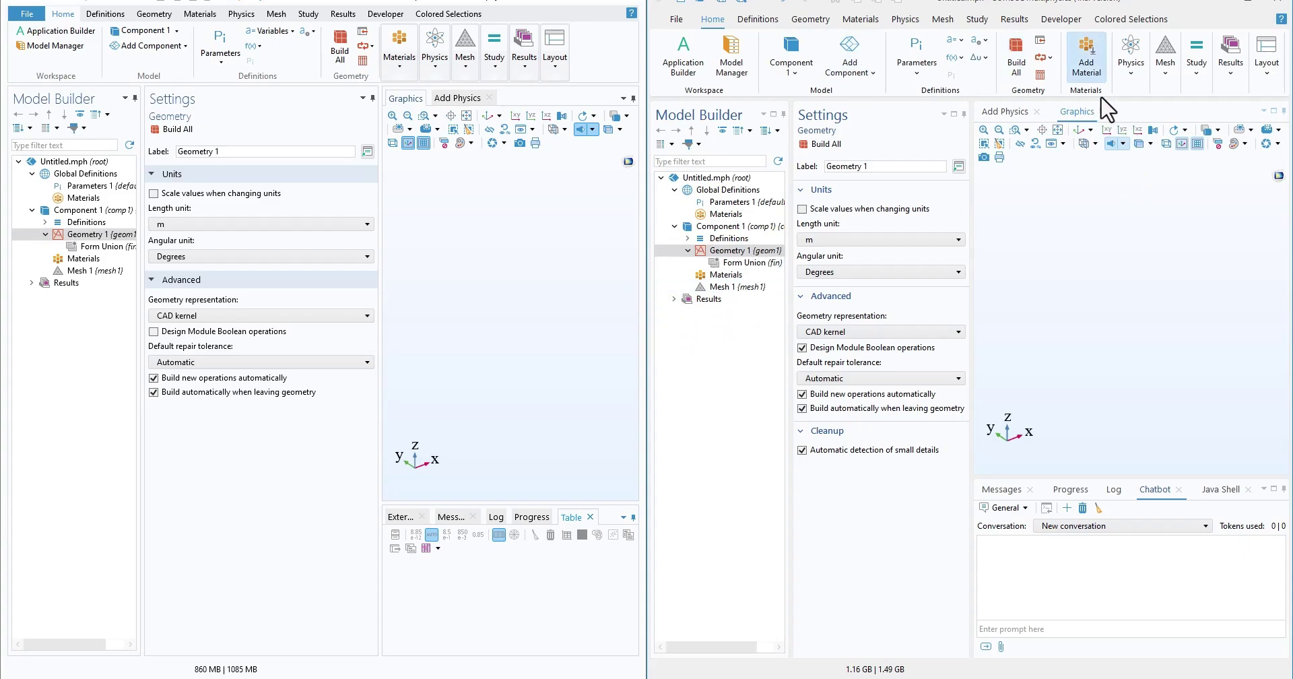
Step: Switch both side-by-side windows to Definitions, then to their Geometry ribbon commands
{"action": "left_click", "coordinate": [105, 15]}
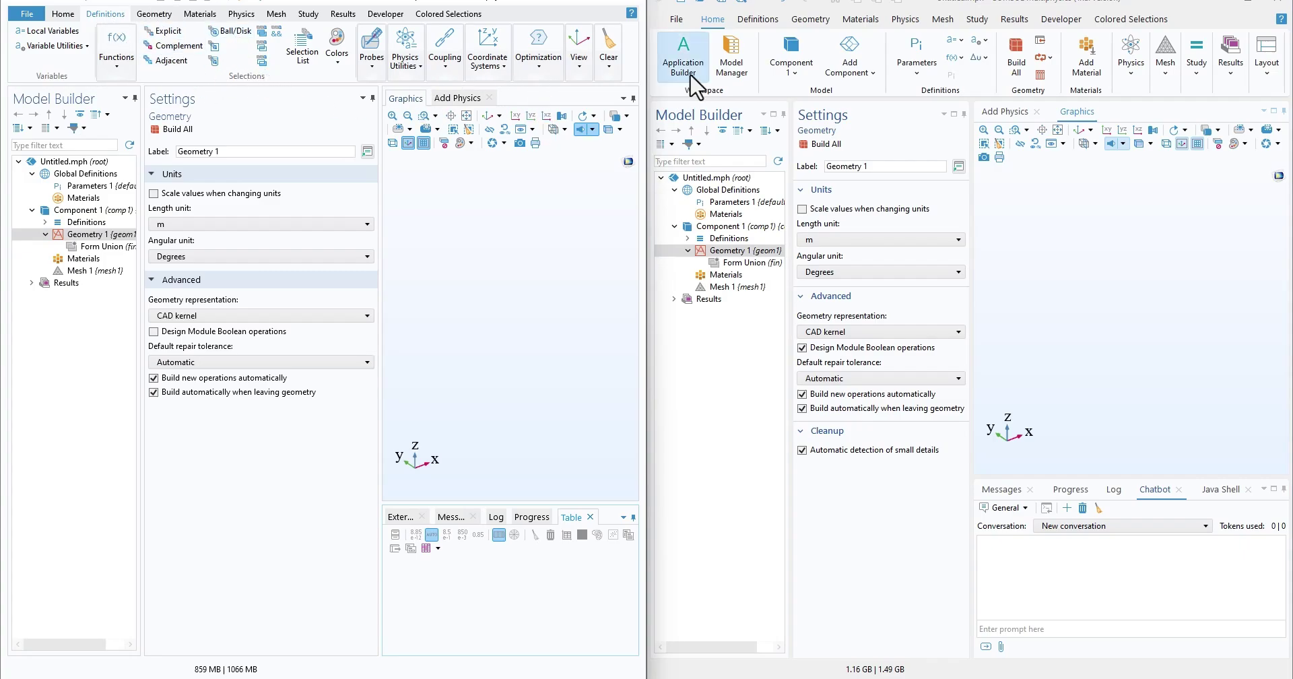
{"action": "left_click", "coordinate": [758, 18]}
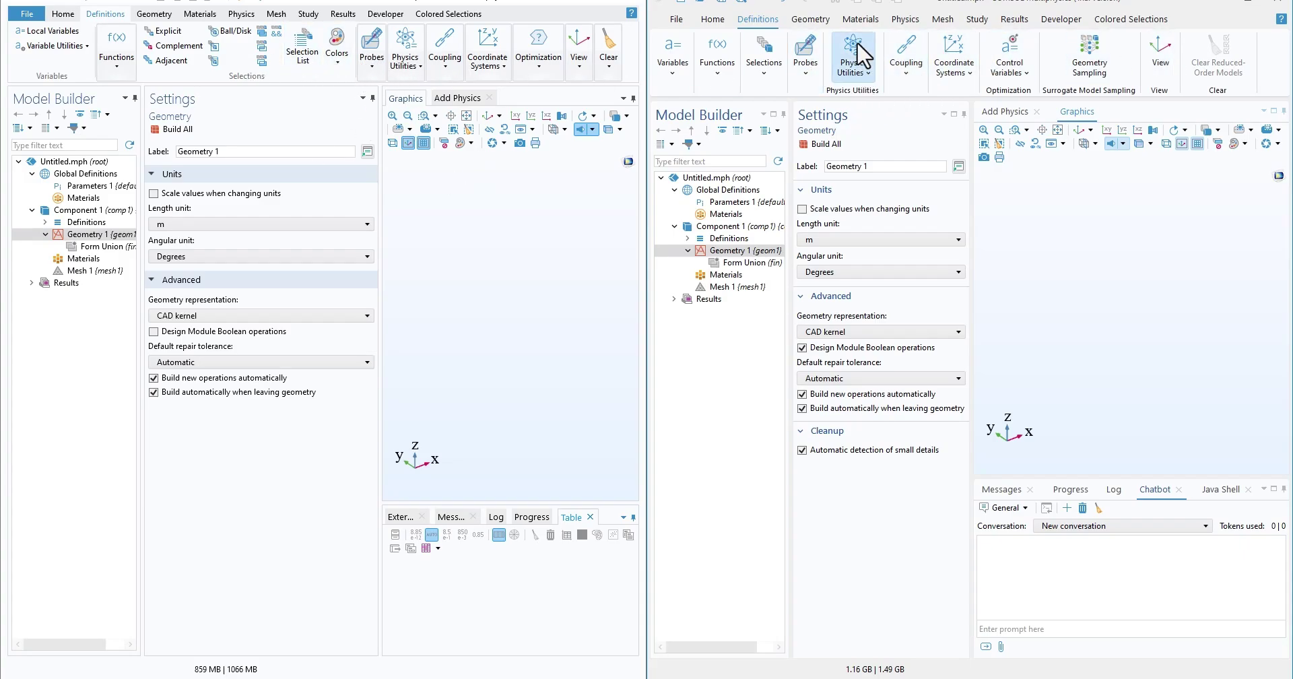
{"action": "left_click", "coordinate": [810, 19]}
{"action": "left_click", "coordinate": [154, 13]}
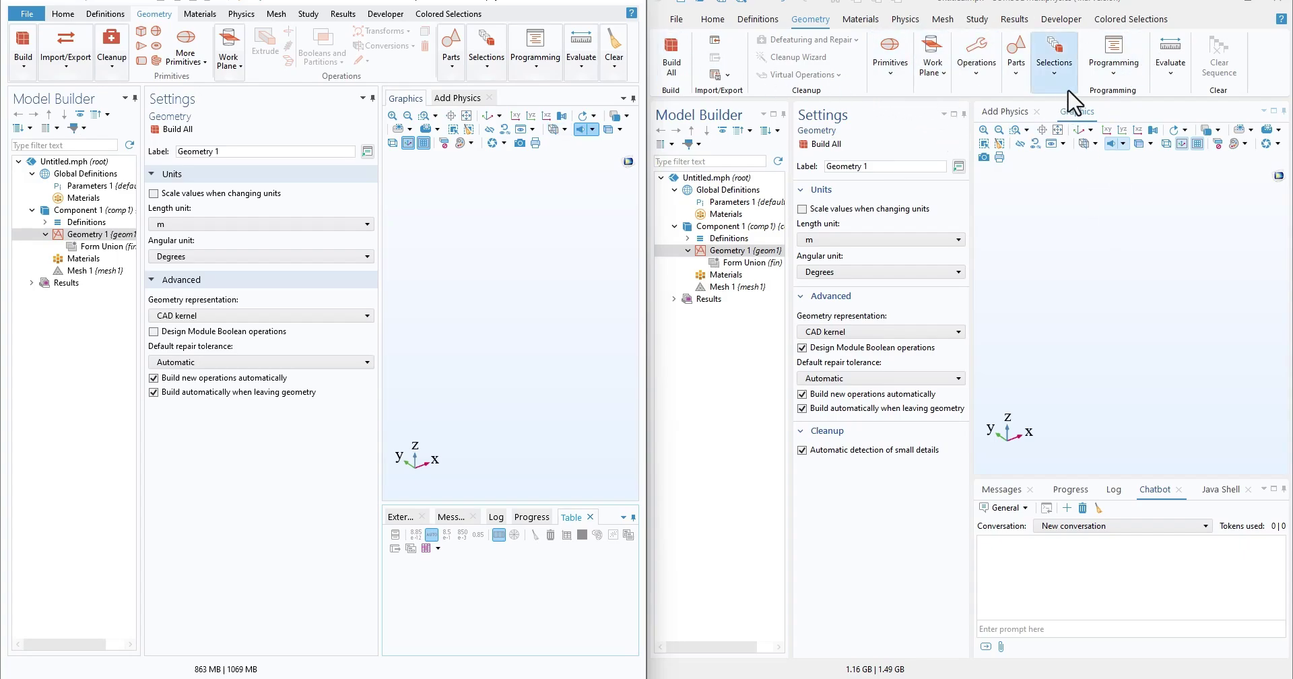
Step: Browse the Primitives, Work Plane, Operations, Parts and More Primitives dropdowns, then close them
{"action": "left_click", "coordinate": [889, 79]}
{"action": "left_click", "coordinate": [933, 84]}
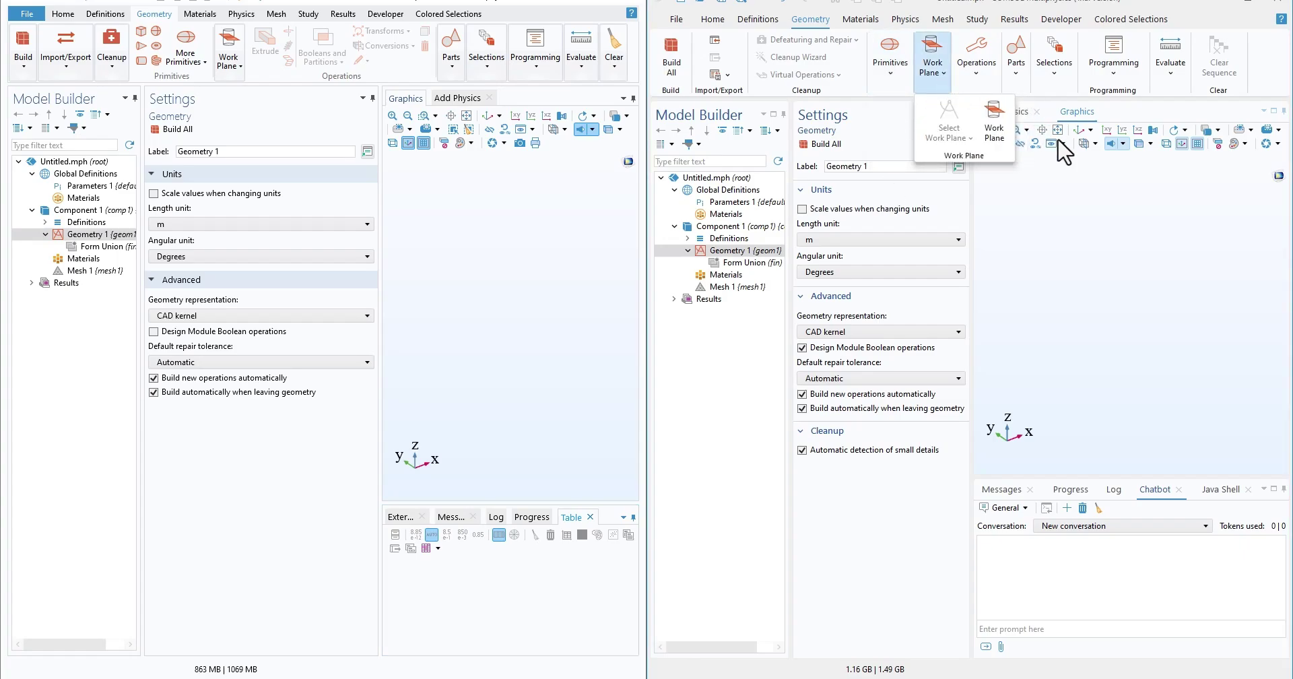
{"action": "left_click", "coordinate": [985, 86]}
{"action": "left_click", "coordinate": [1017, 68]}
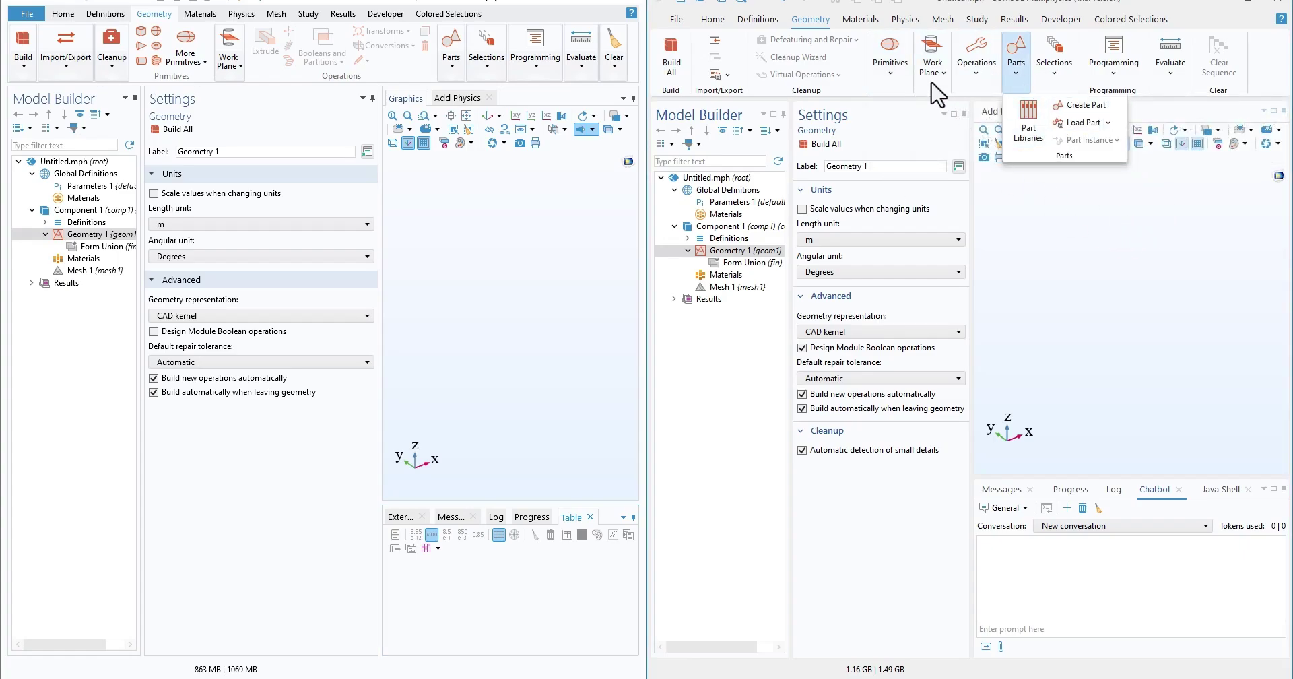
{"action": "left_click", "coordinate": [891, 64]}
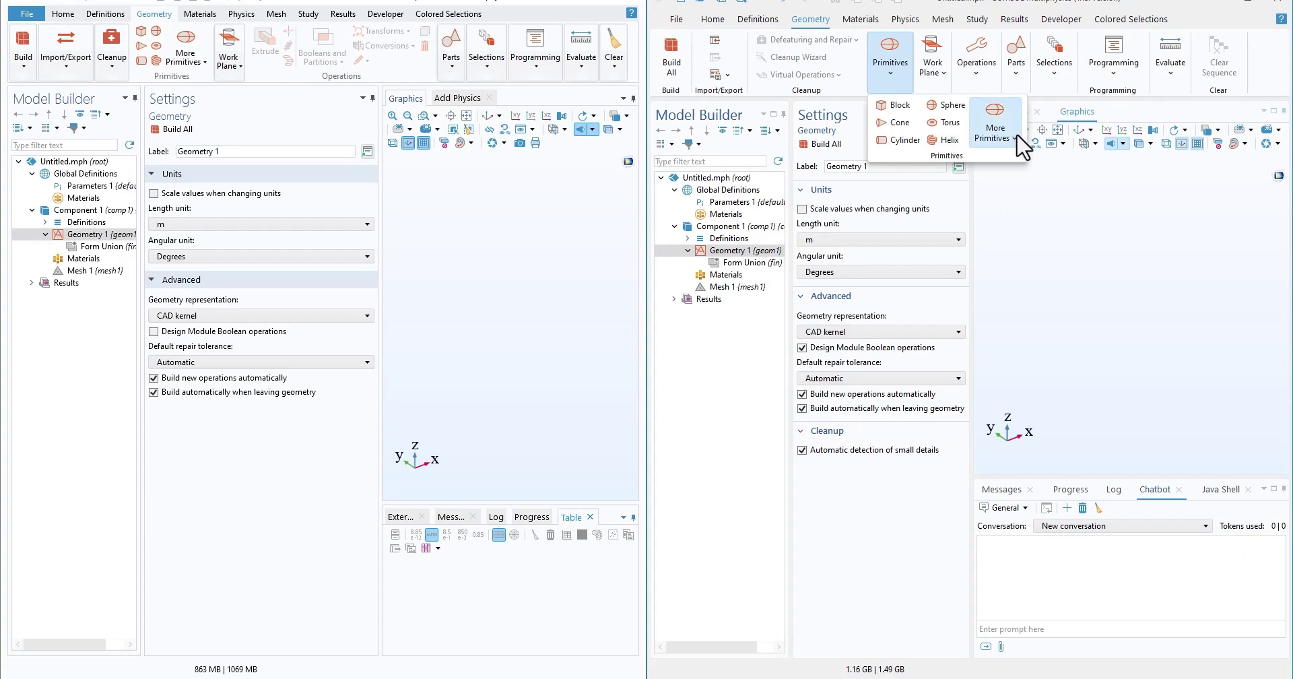
{"action": "left_click", "coordinate": [1022, 135]}
{"action": "left_click", "coordinate": [896, 62]}
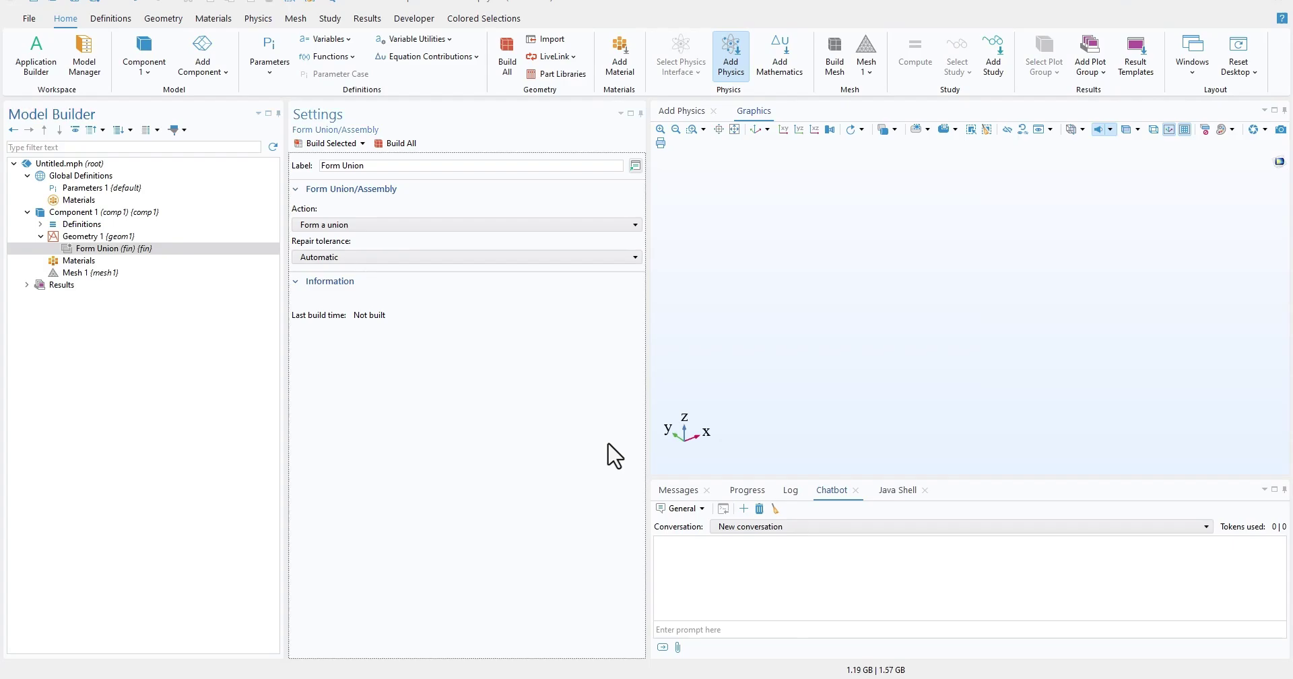
Step: Use Alt KeyTips to add an Import node to Geometry 1 and open Add Material (A3)
{"action": "key", "text": "alt"}
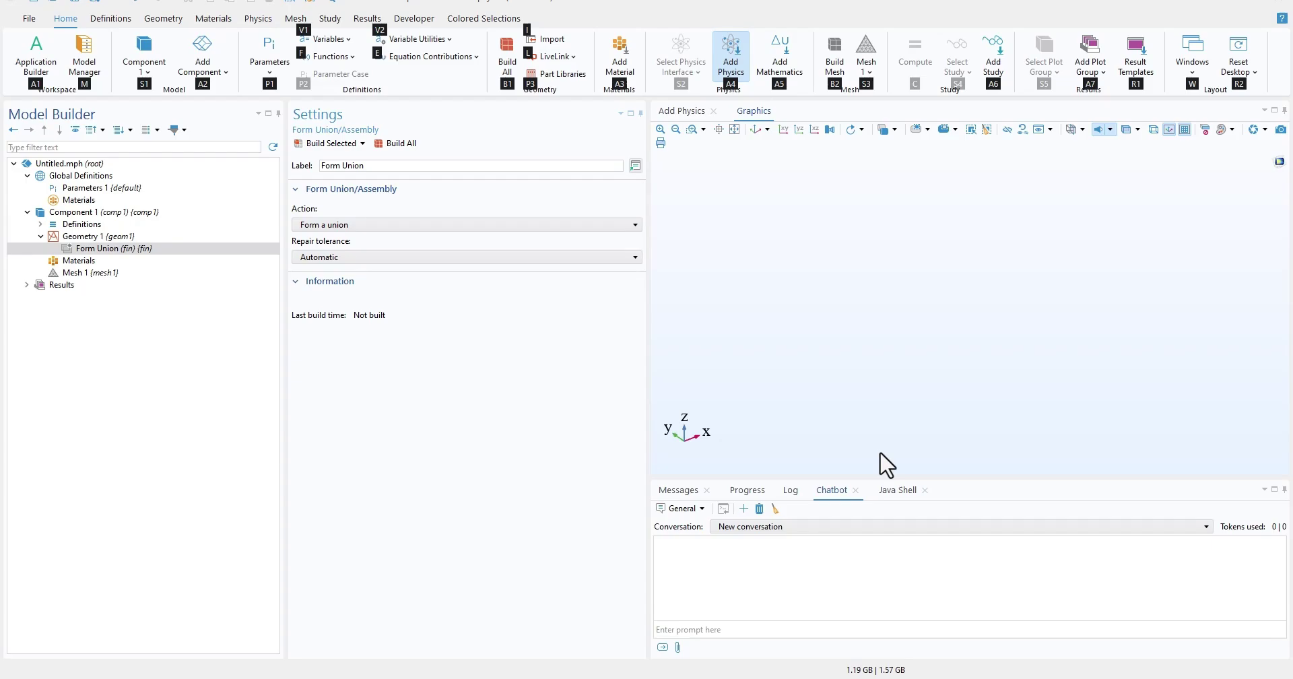
{"action": "key", "text": "i"}
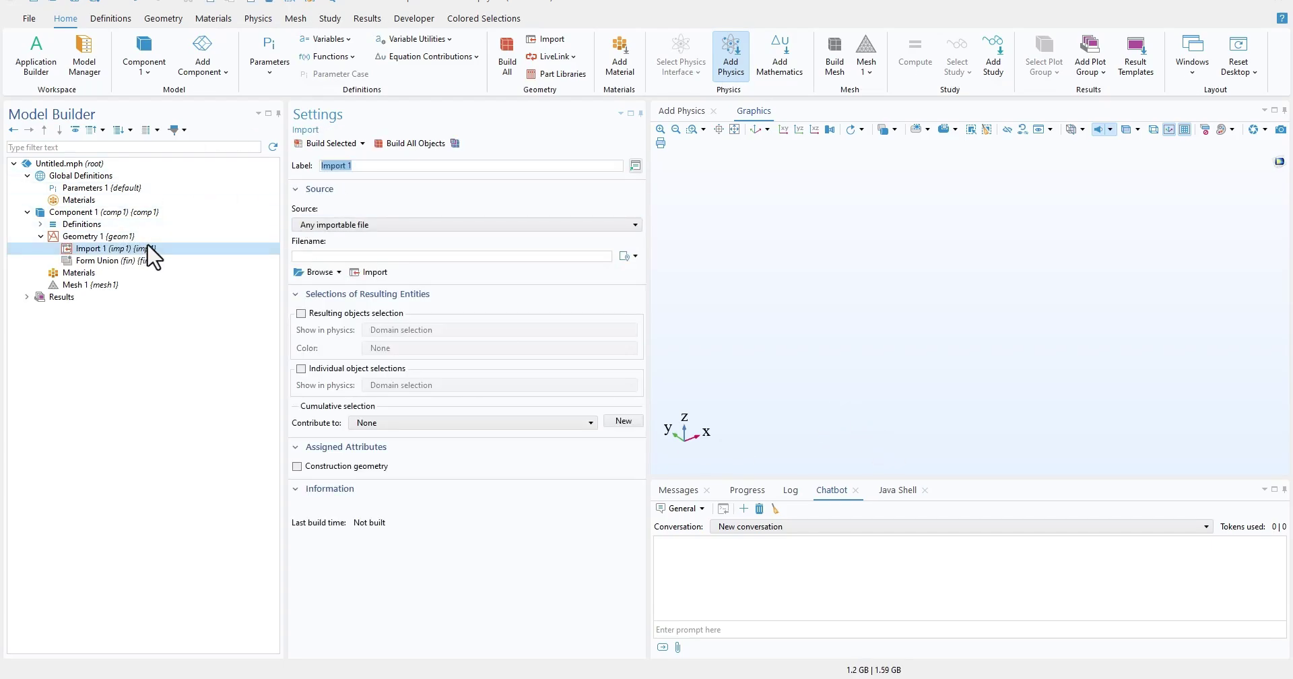
{"action": "key", "text": "alt"}
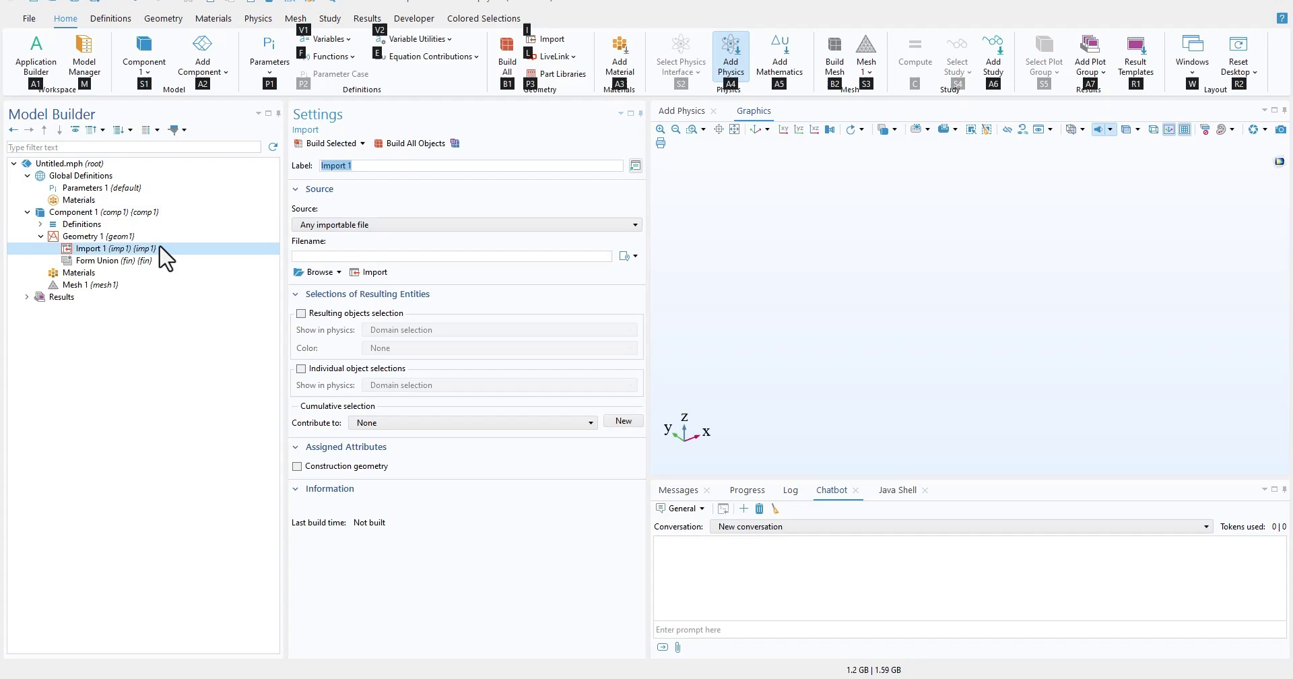
{"action": "key", "text": "a"}
{"action": "key", "text": "3"}
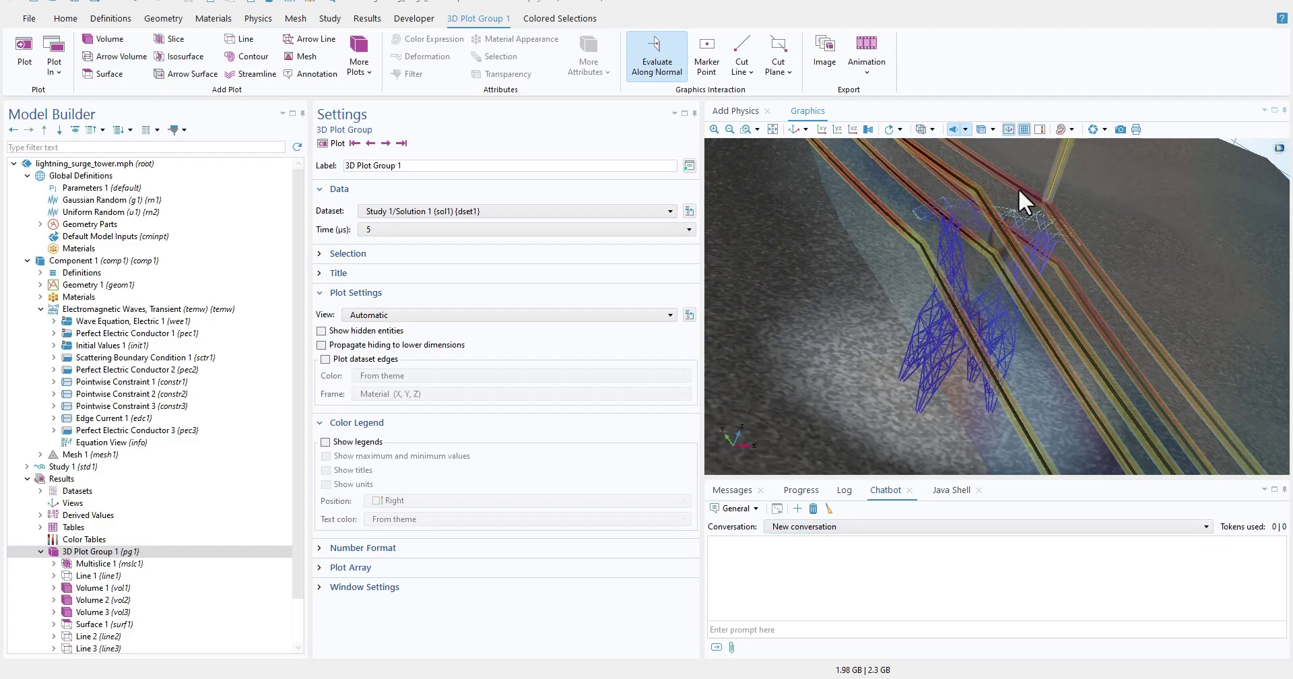
Step: Show the Home ribbon and list the extra windows like Comparison Result, Chatbot, Java Shell
{"action": "left_click", "coordinate": [62, 17]}
{"action": "left_click", "coordinate": [1192, 74]}
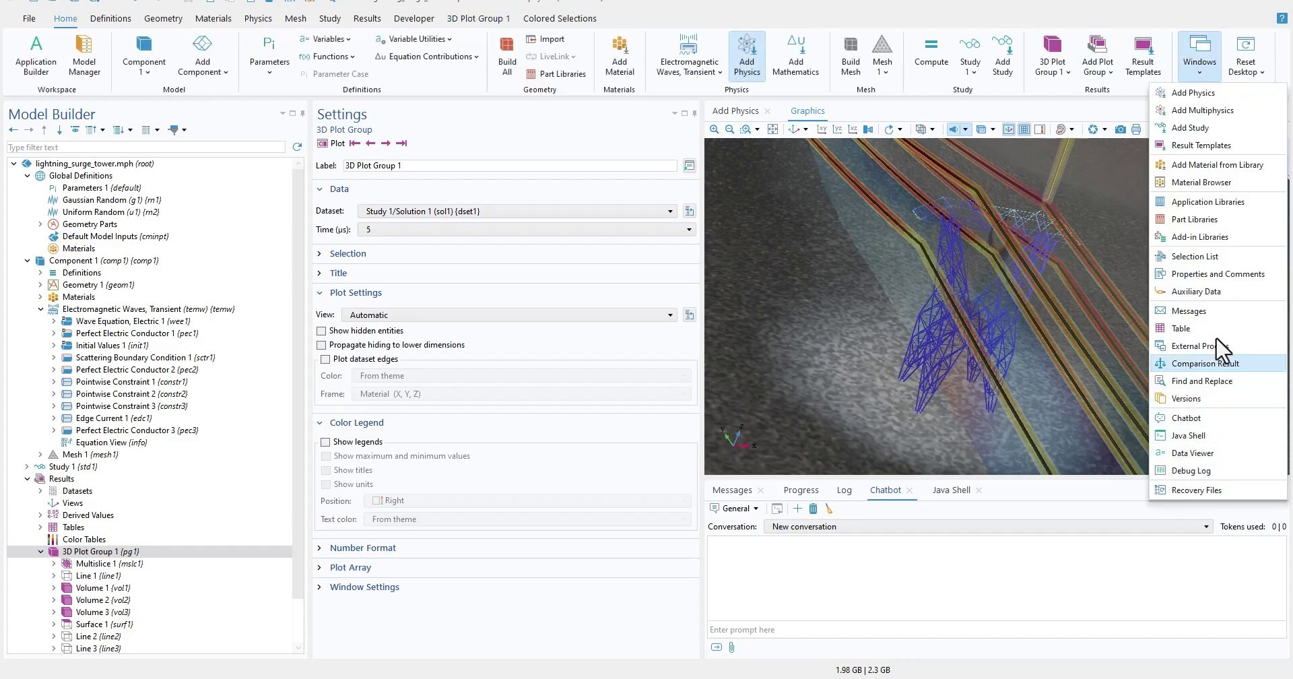
Step: List the Parameters 1 values, such as ds 1.0 m and sigma_soil 0.01 S/m, in the Data Viewer
{"action": "left_click", "coordinate": [1205, 454]}
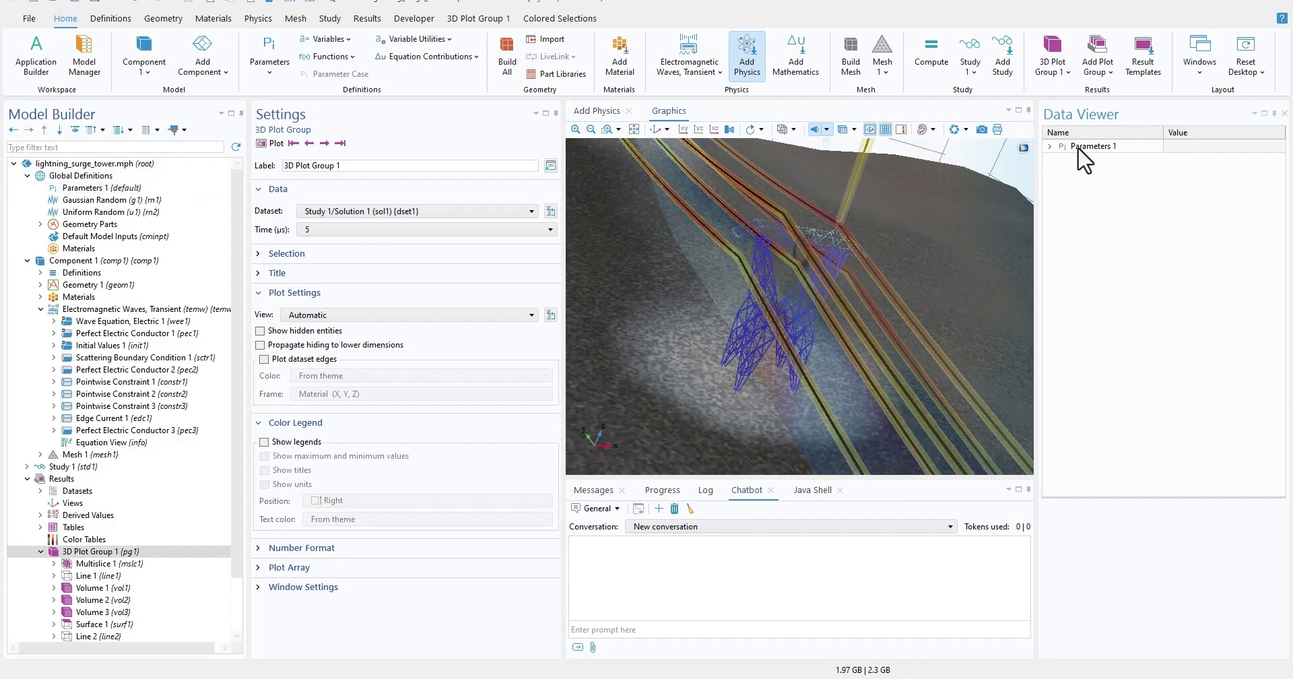
{"action": "left_click", "coordinate": [101, 187]}
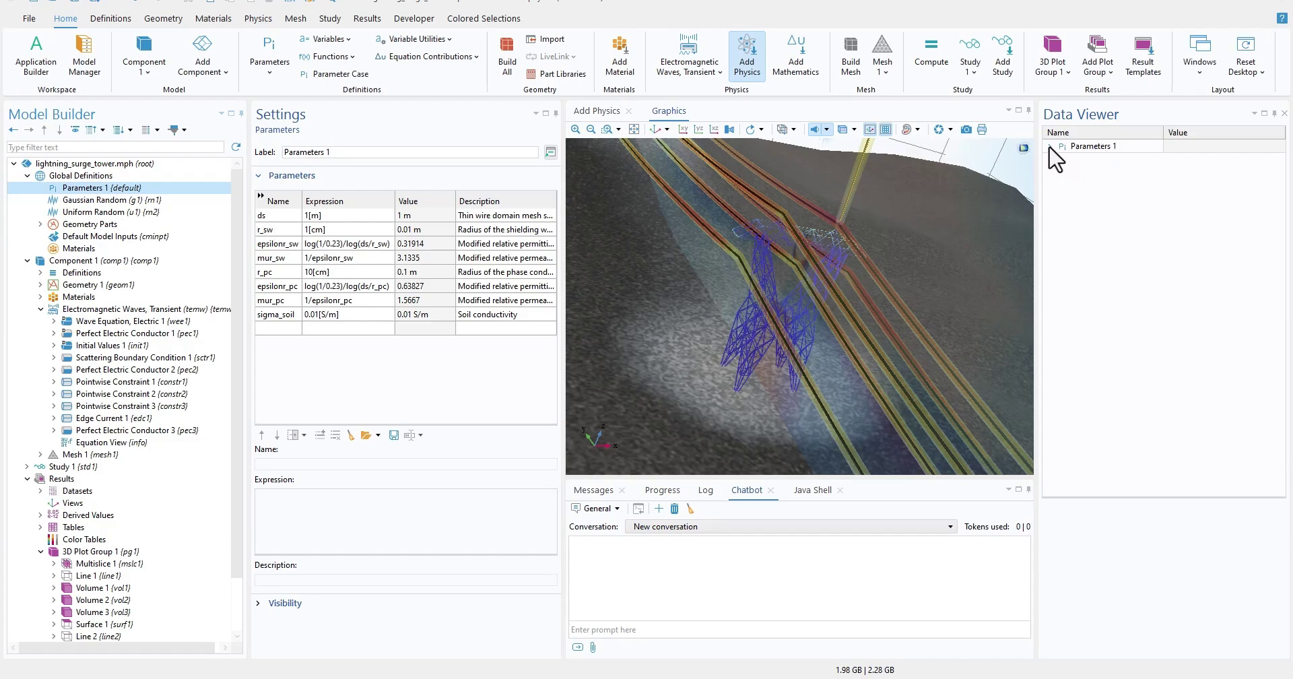
{"action": "left_click", "coordinate": [1050, 147]}
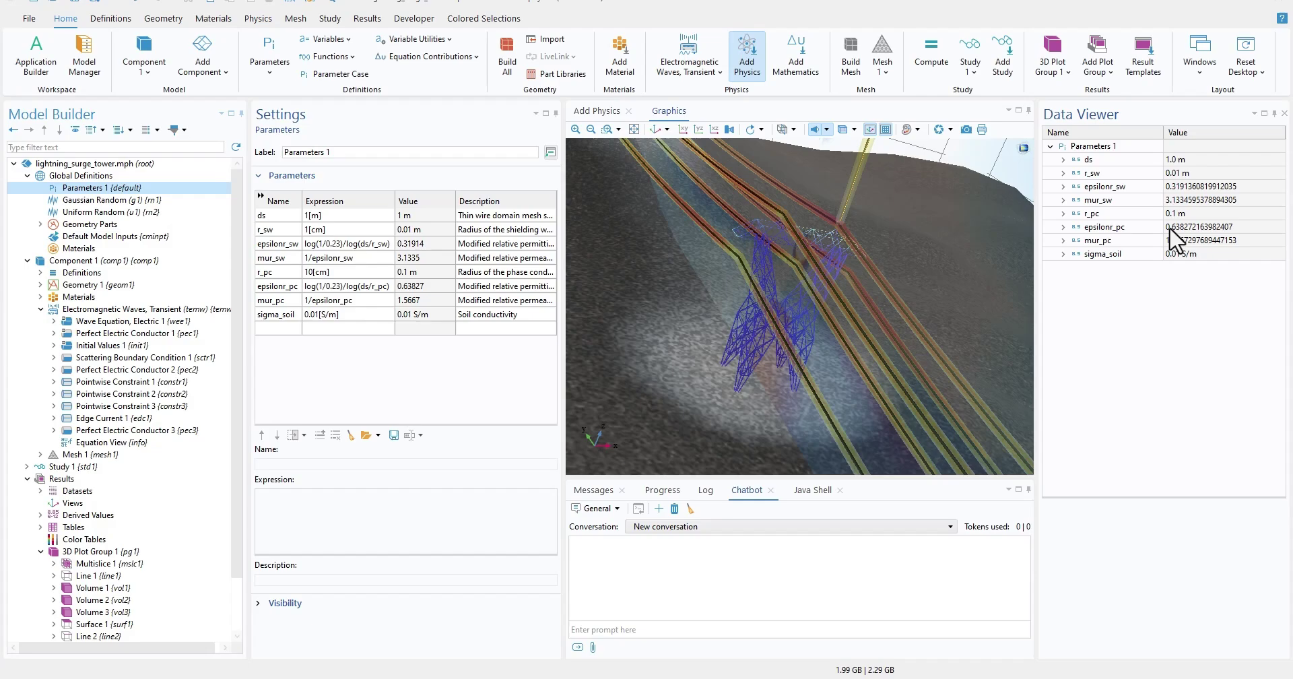
Step: Switch between Parameters 1 and Pointwise Constraint 1, ending on Pointwise Constraint 1's settings
{"action": "left_click", "coordinate": [108, 200]}
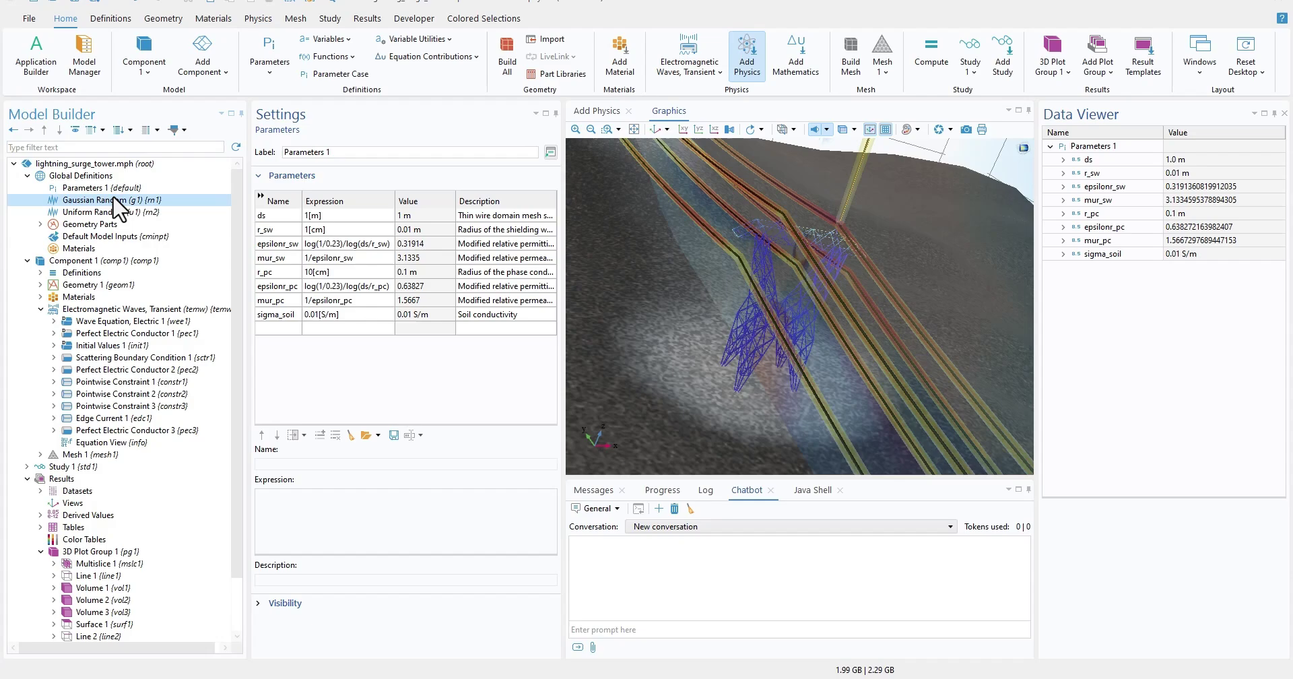
{"action": "left_click", "coordinate": [117, 189]}
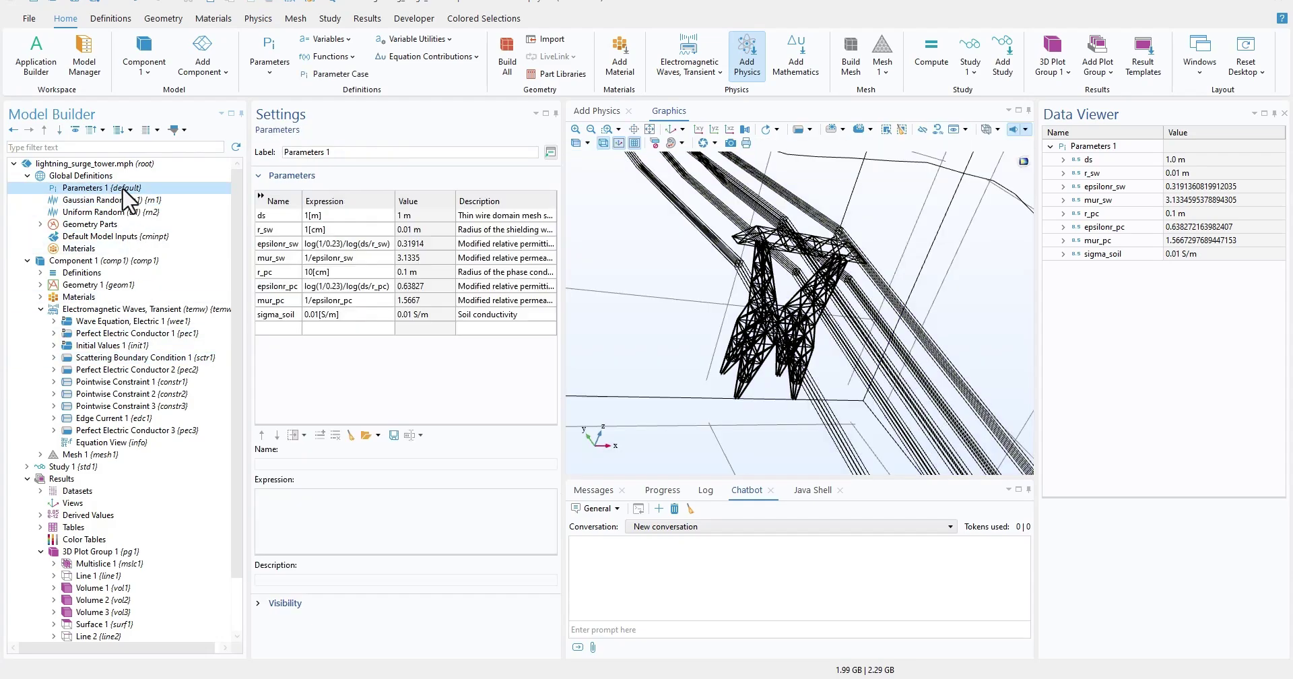
{"action": "left_click", "coordinate": [156, 384]}
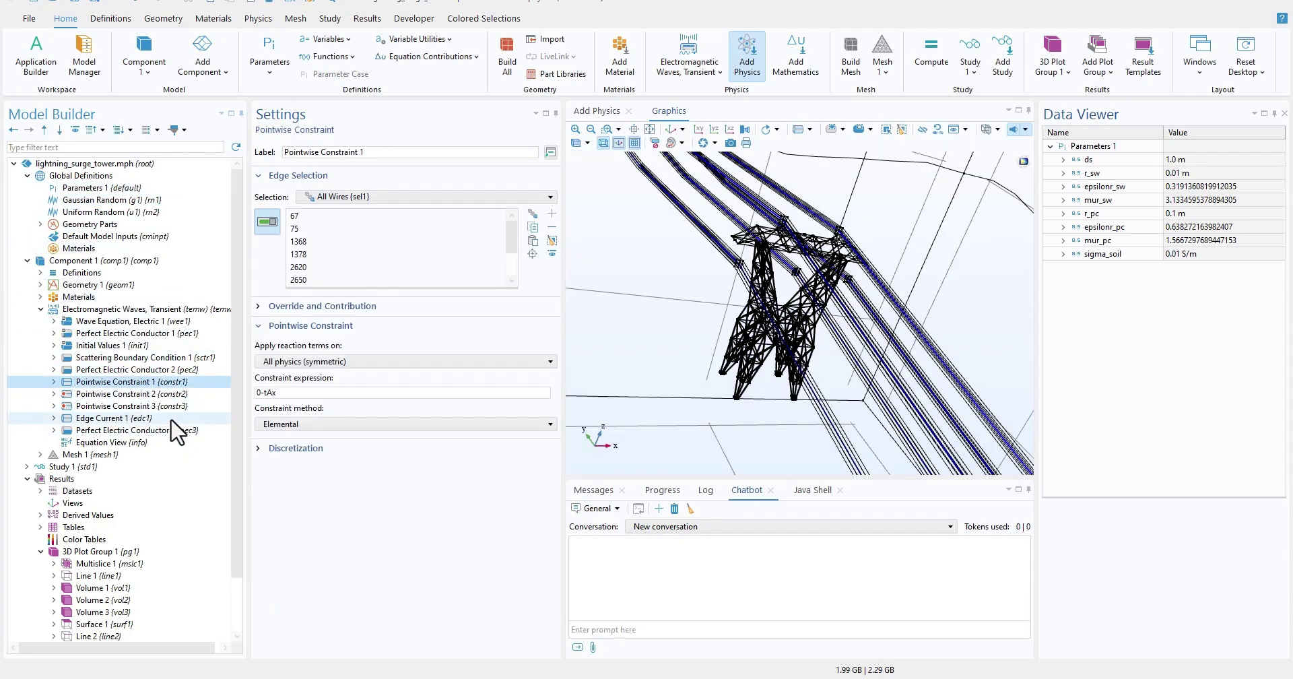
{"action": "left_click", "coordinate": [128, 188]}
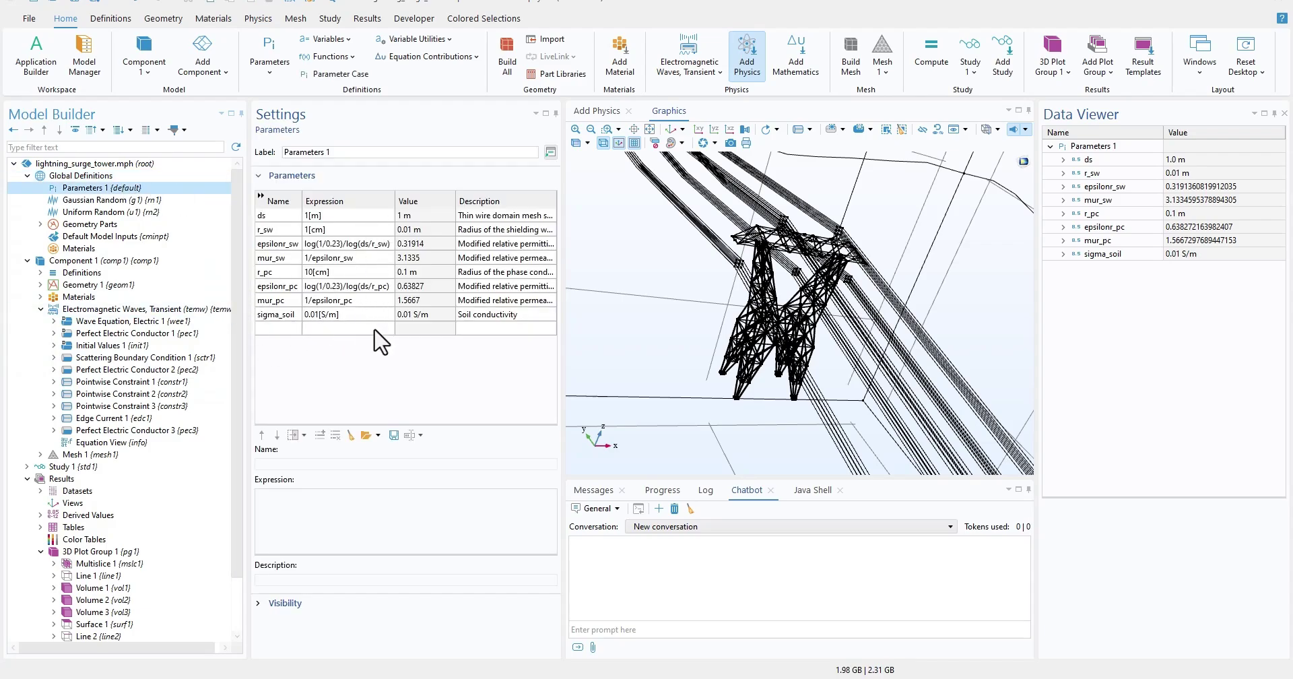
{"action": "left_click", "coordinate": [189, 382]}
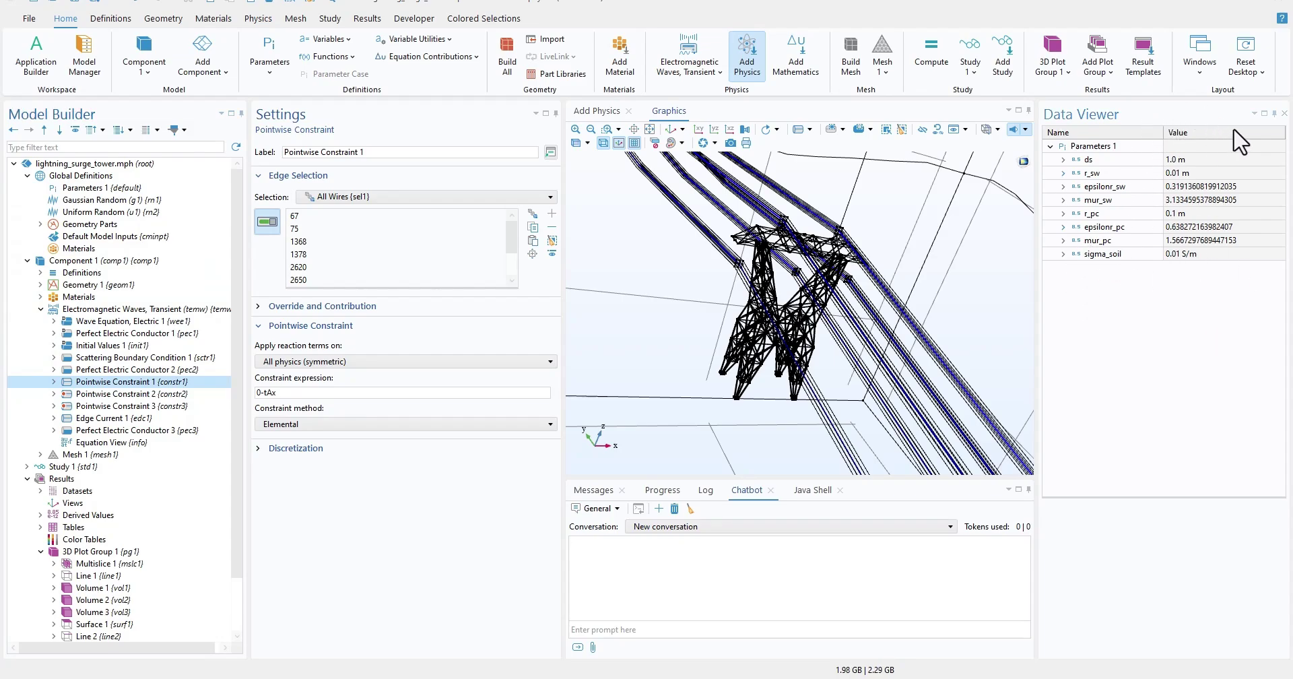
{"action": "left_click", "coordinate": [1284, 113]}
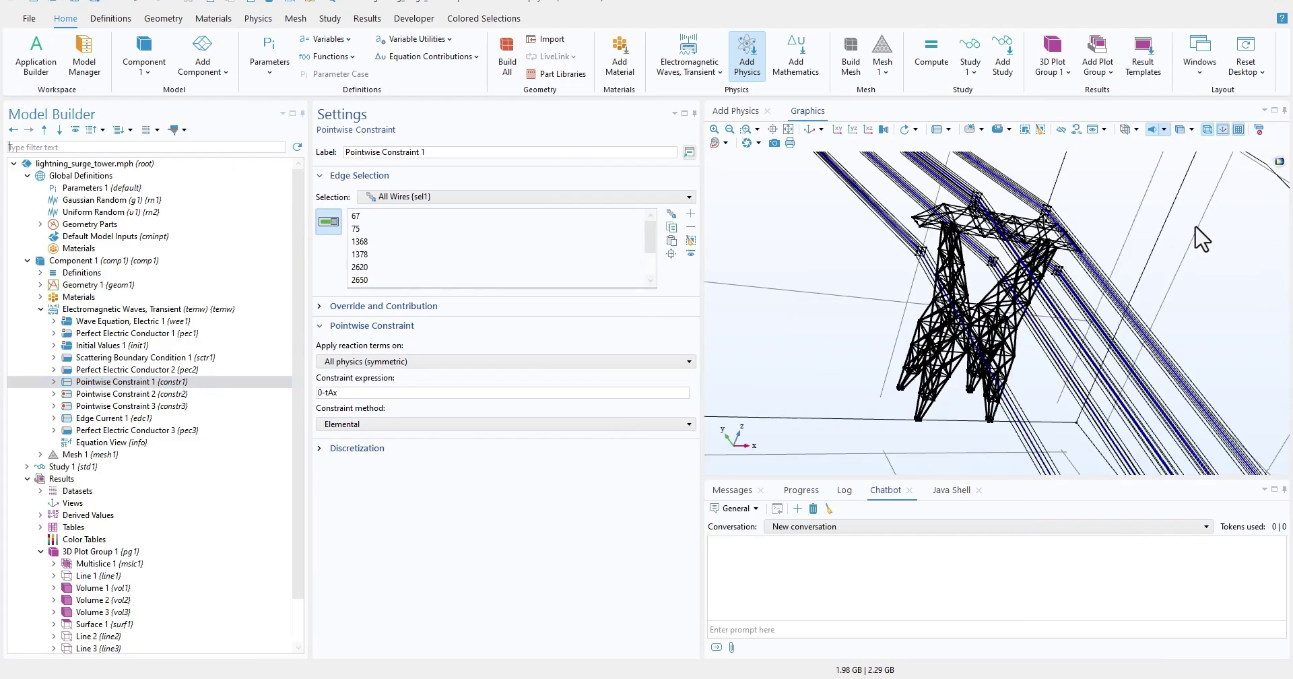
{"action": "left_click", "coordinate": [1202, 72]}
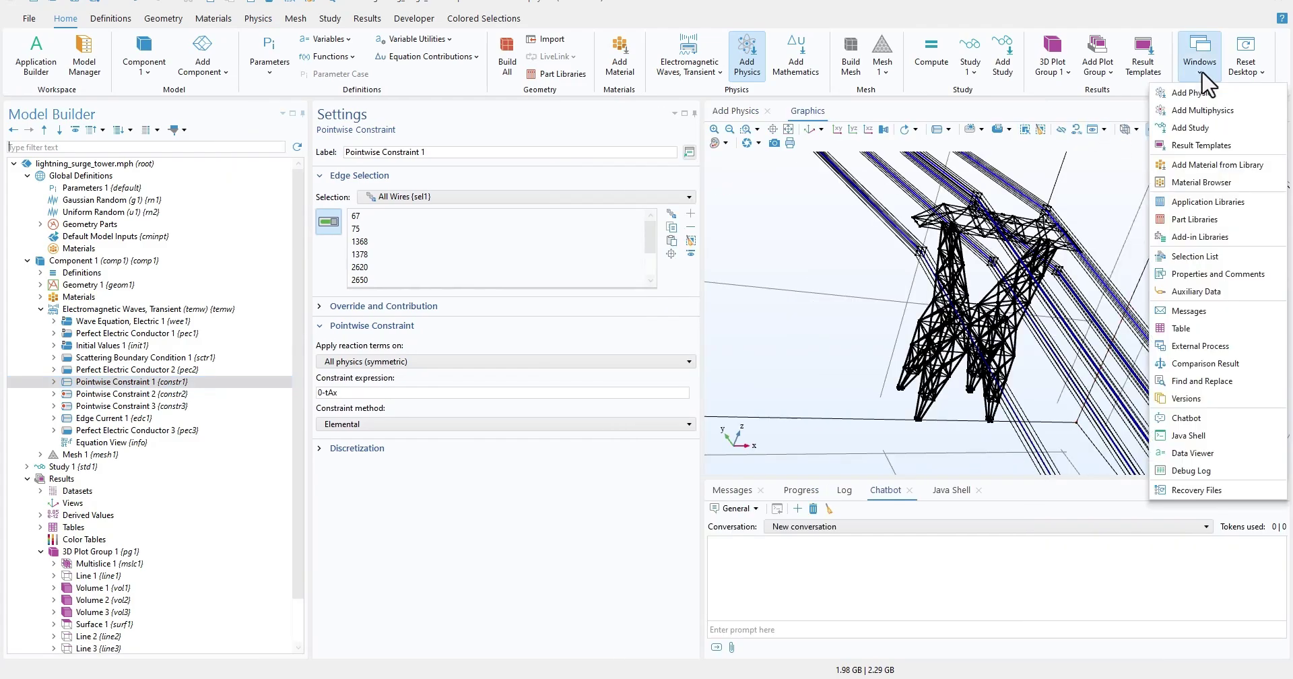
{"action": "left_click", "coordinate": [1205, 453]}
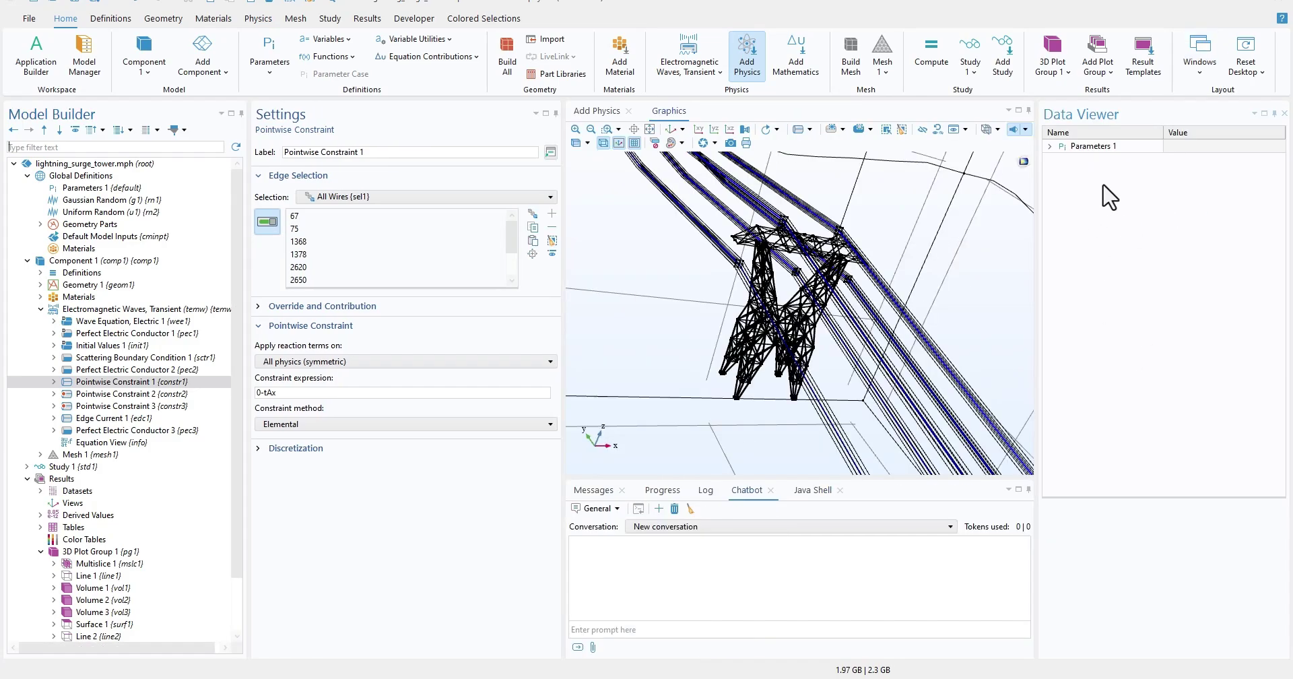
{"action": "left_click", "coordinate": [1050, 145]}
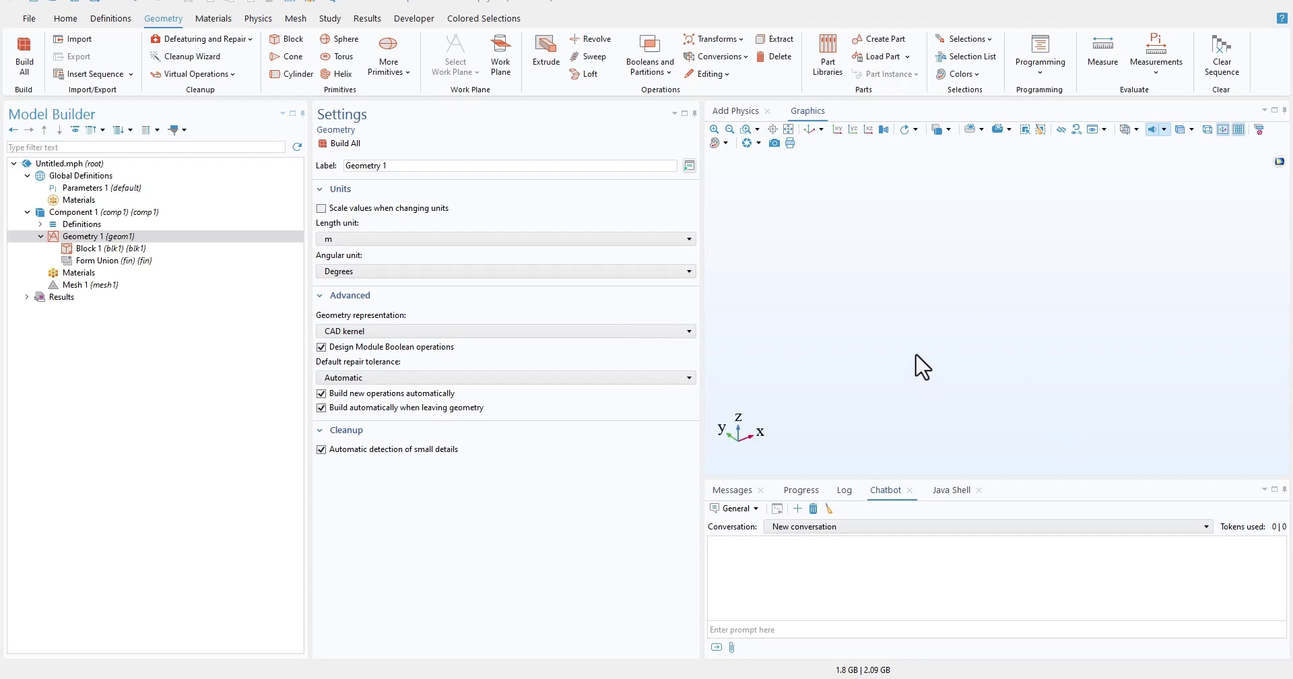
Step: Build the Block 1 cube and zoom to fit it in the graphics view
{"action": "left_click", "coordinate": [131, 249]}
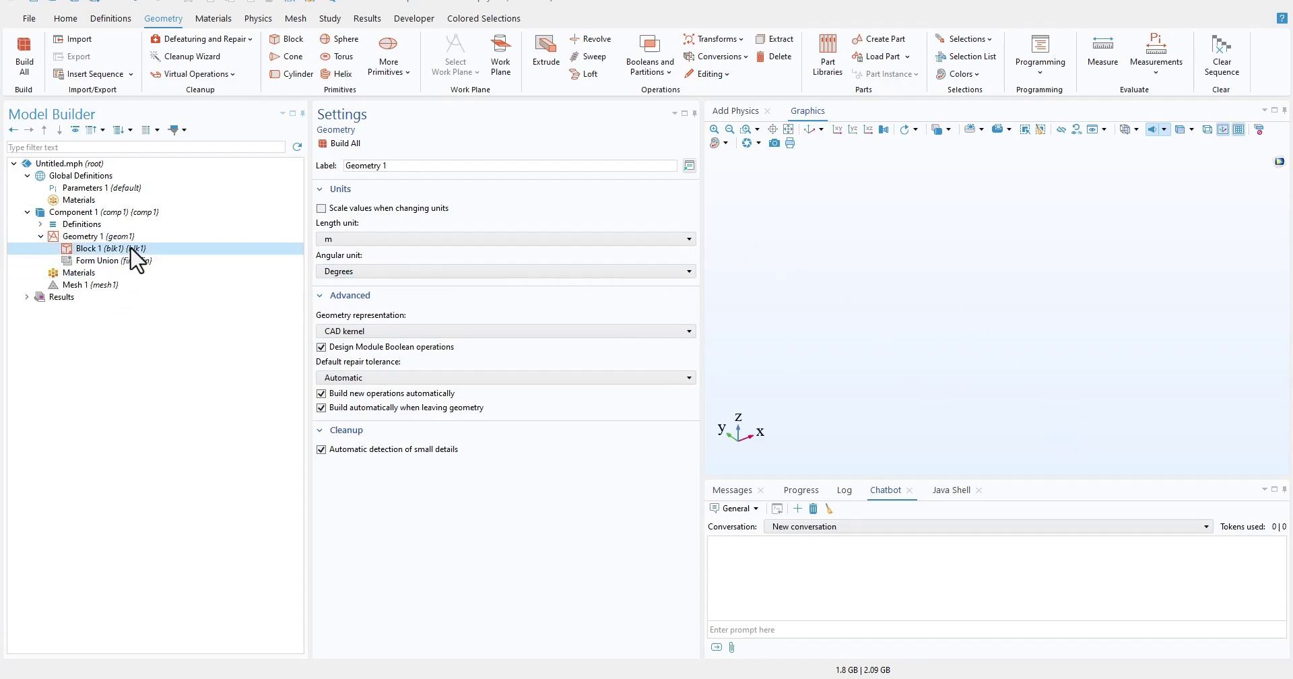
{"action": "left_click", "coordinate": [360, 143]}
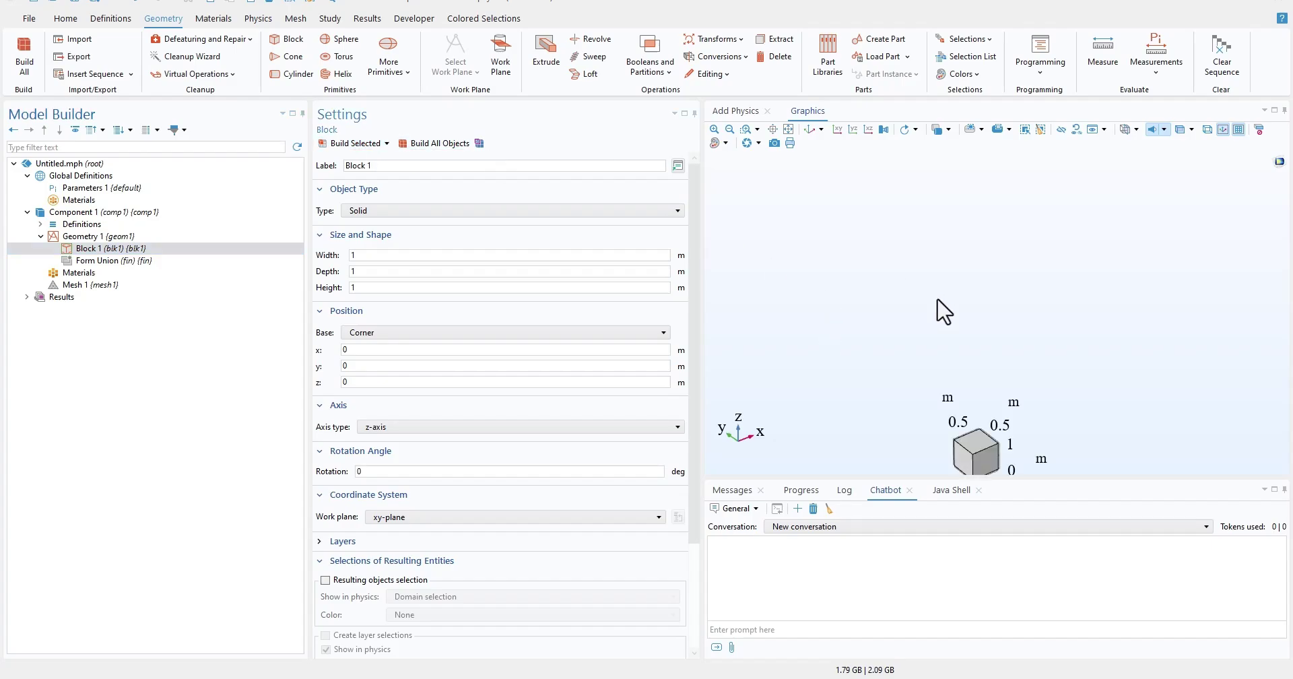
{"action": "left_click", "coordinate": [813, 131]}
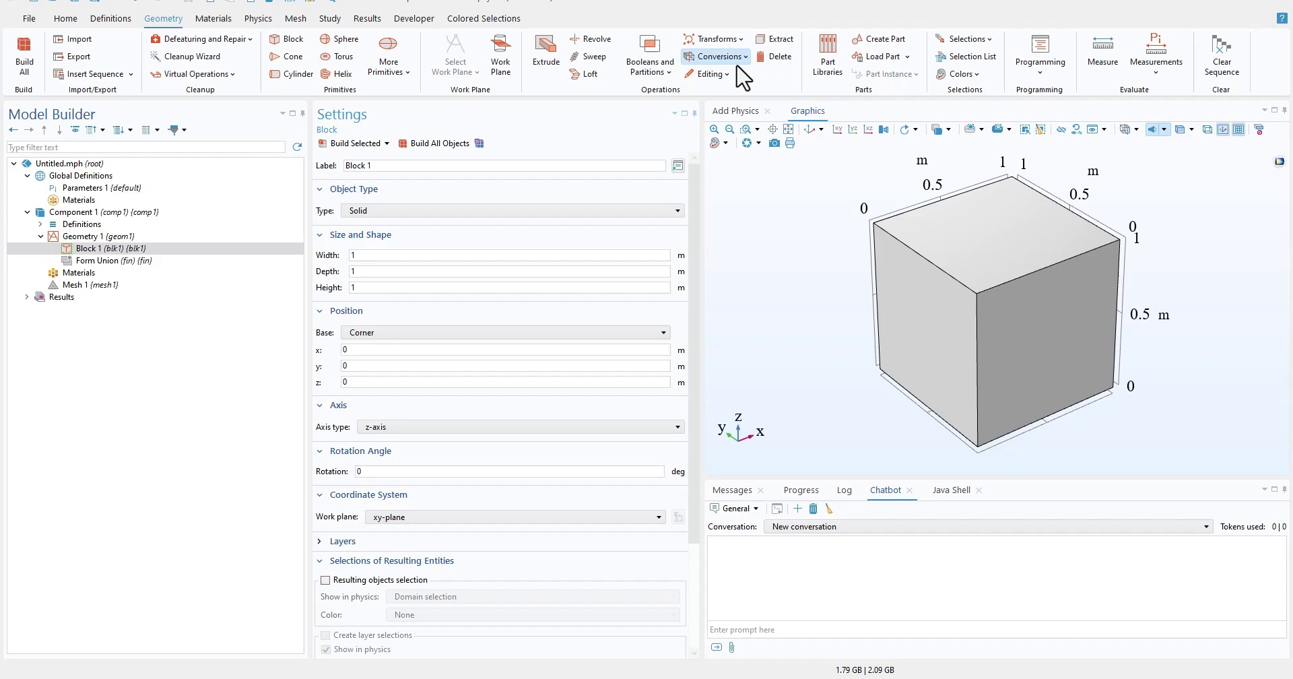
Step: Add an Array transform on blk1 with size 4 × 4 × 4
{"action": "left_click", "coordinate": [741, 39]}
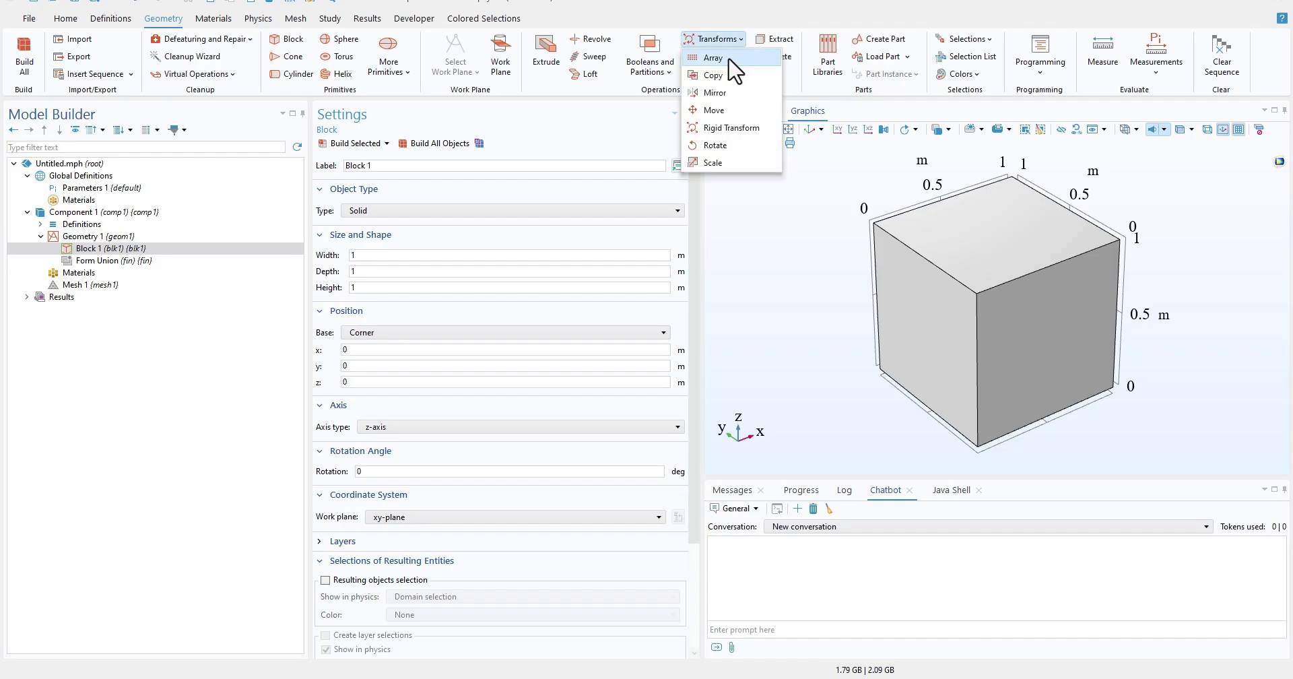
{"action": "left_click", "coordinate": [724, 58]}
{"action": "left_click", "coordinate": [889, 229]}
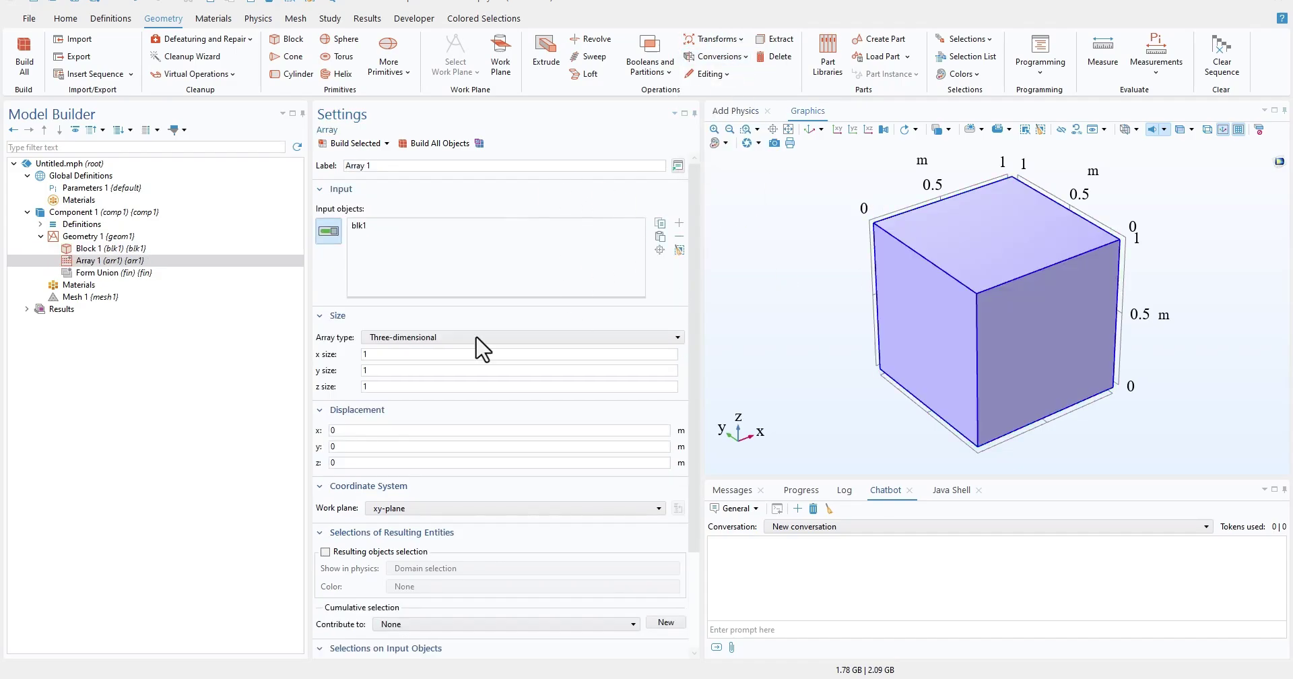
{"action": "double_click", "coordinate": [377, 354]}
{"action": "type", "text": "4"}
{"action": "key", "text": "Tab"}
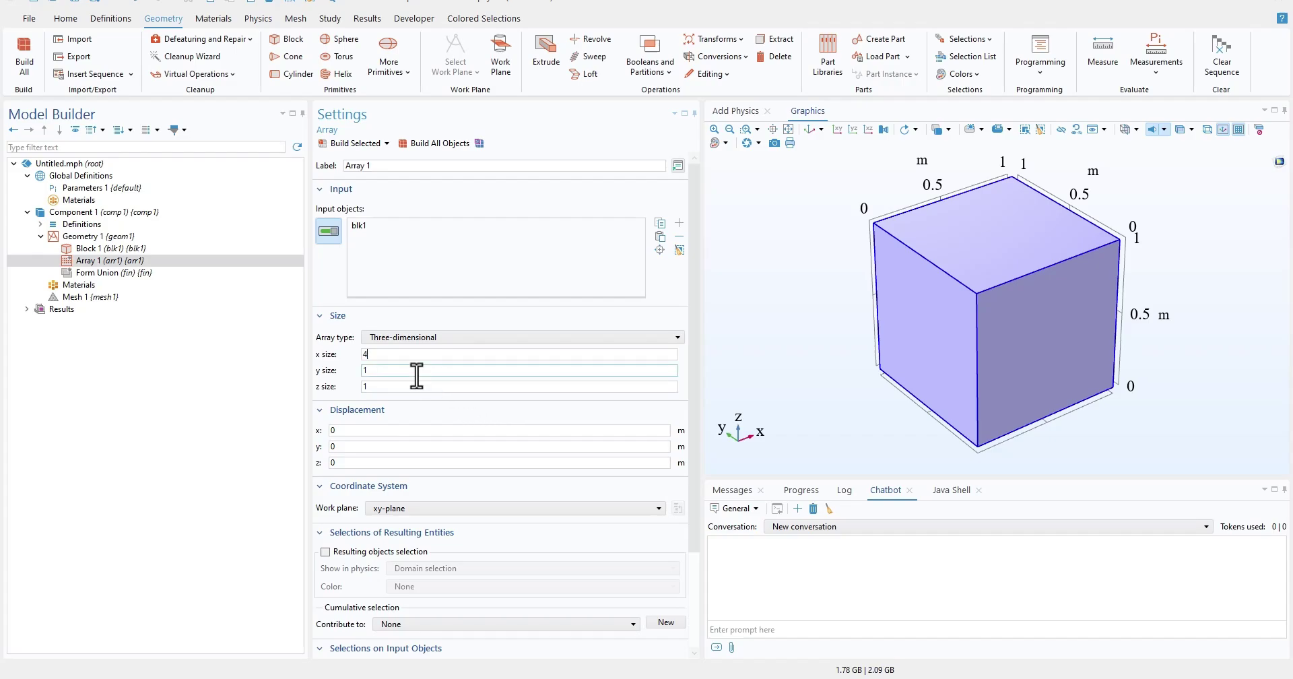
{"action": "type", "text": "4"}
{"action": "key", "text": "Tab"}
{"action": "type", "text": "4"}
Step: Enter 2 m for the x and y displacements of the array
{"action": "left_click", "coordinate": [346, 429]}
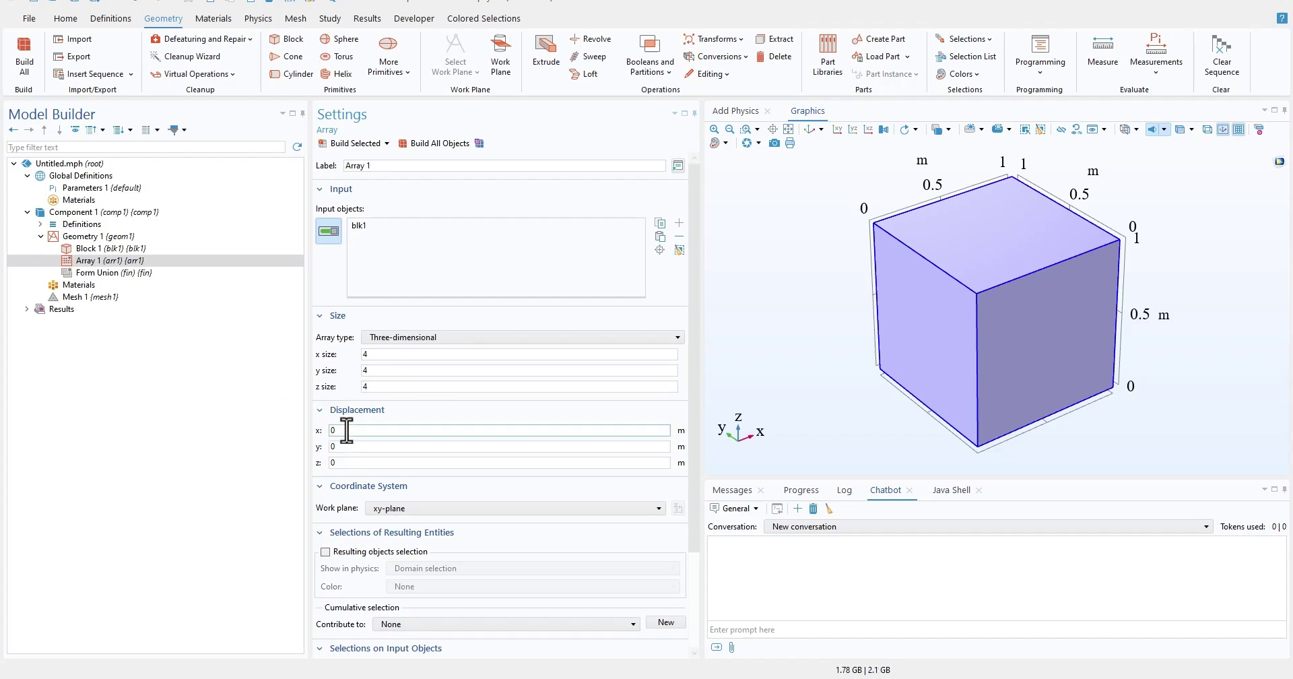
{"action": "left_click", "coordinate": [488, 462]}
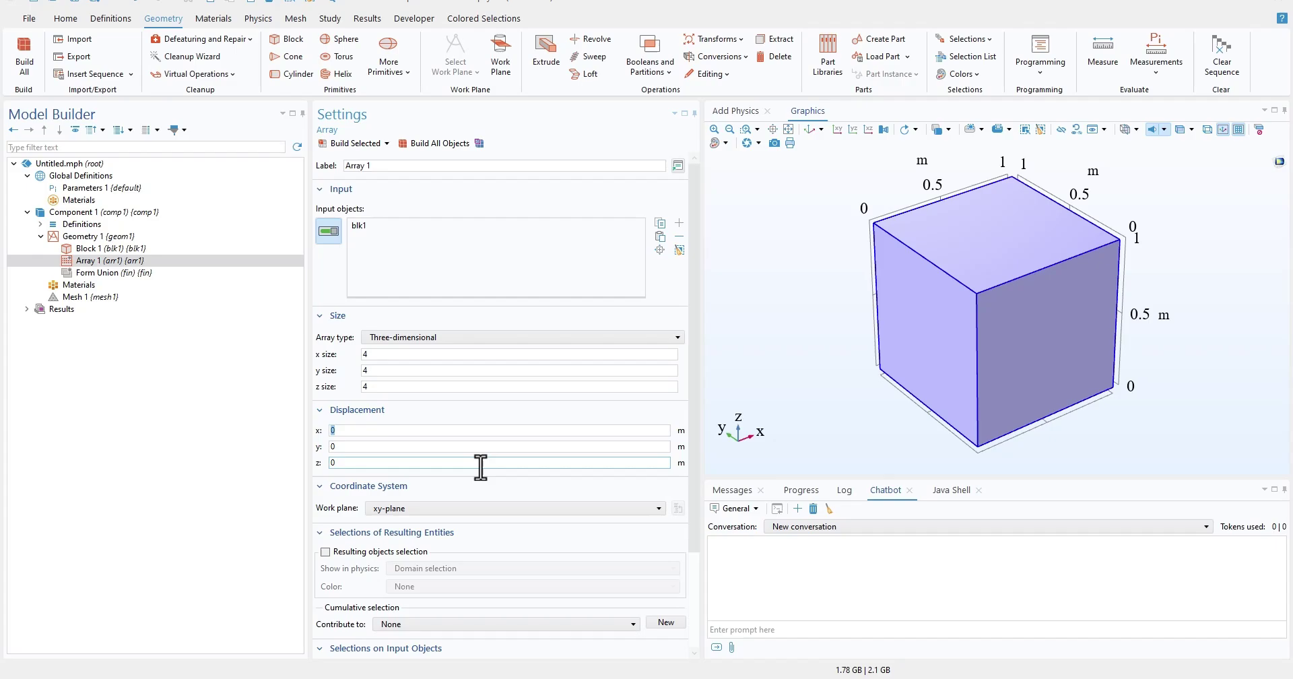
{"action": "type", "text": "2"}
{"action": "key", "text": "Tab"}
{"action": "type", "text": "2"}
{"action": "key", "text": "Tab"}
Step: Set the z displacement to 2, build the 64-cube array, then zoom and reset to default view
{"action": "type", "text": "2"}
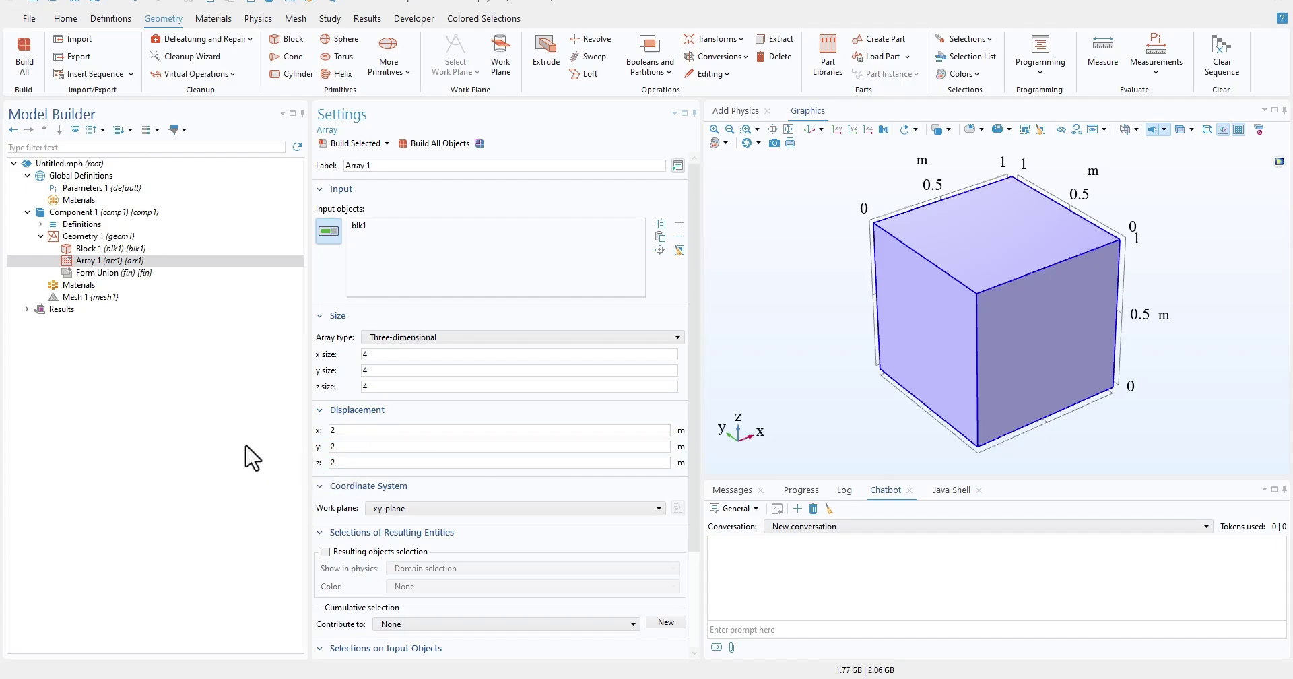
{"action": "left_click", "coordinate": [436, 144]}
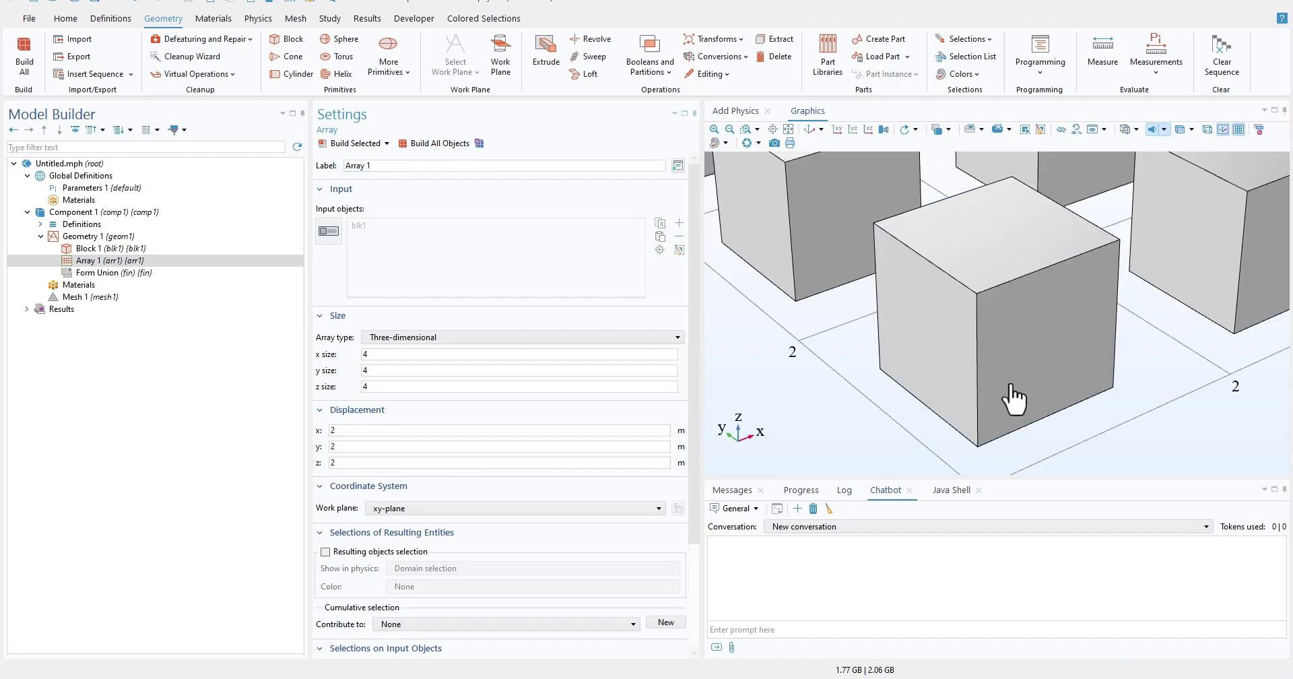
{"action": "left_click", "coordinate": [808, 128]}
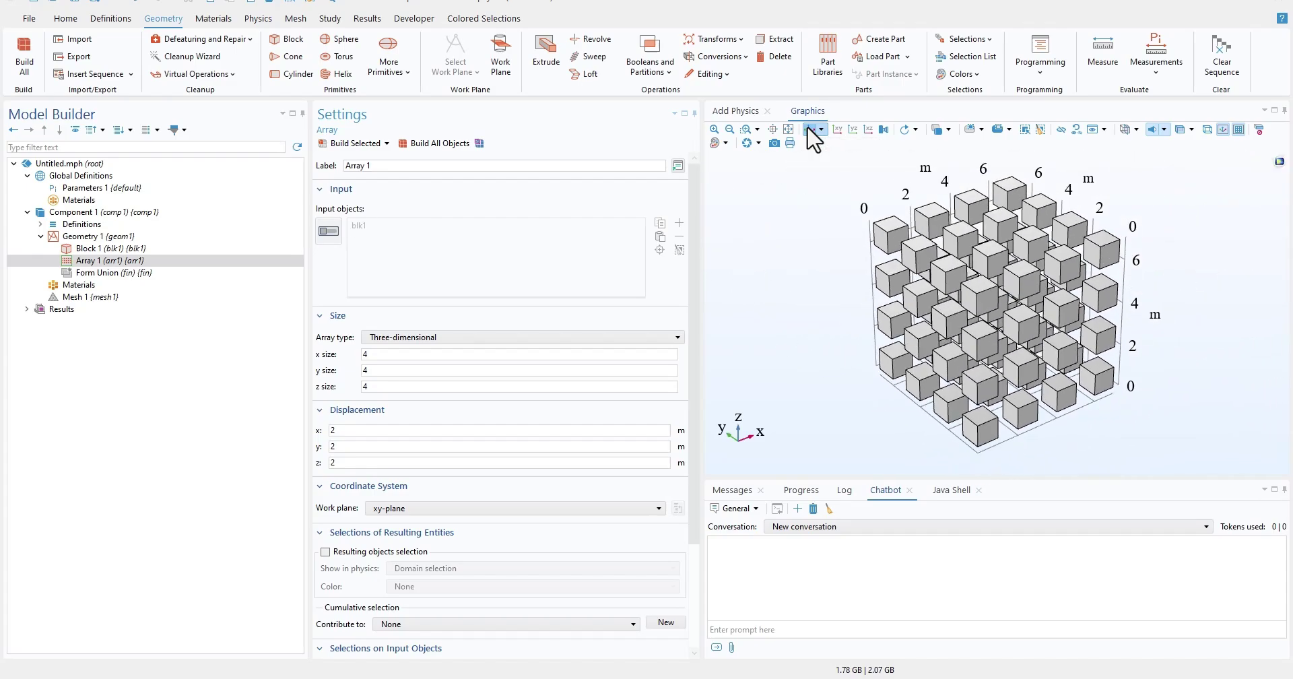
{"action": "scroll", "coordinate": [1005, 191], "scroll_direction": "up", "scroll_amount": 5}
{"action": "scroll", "coordinate": [1016, 268], "scroll_direction": "up", "scroll_amount": 5}
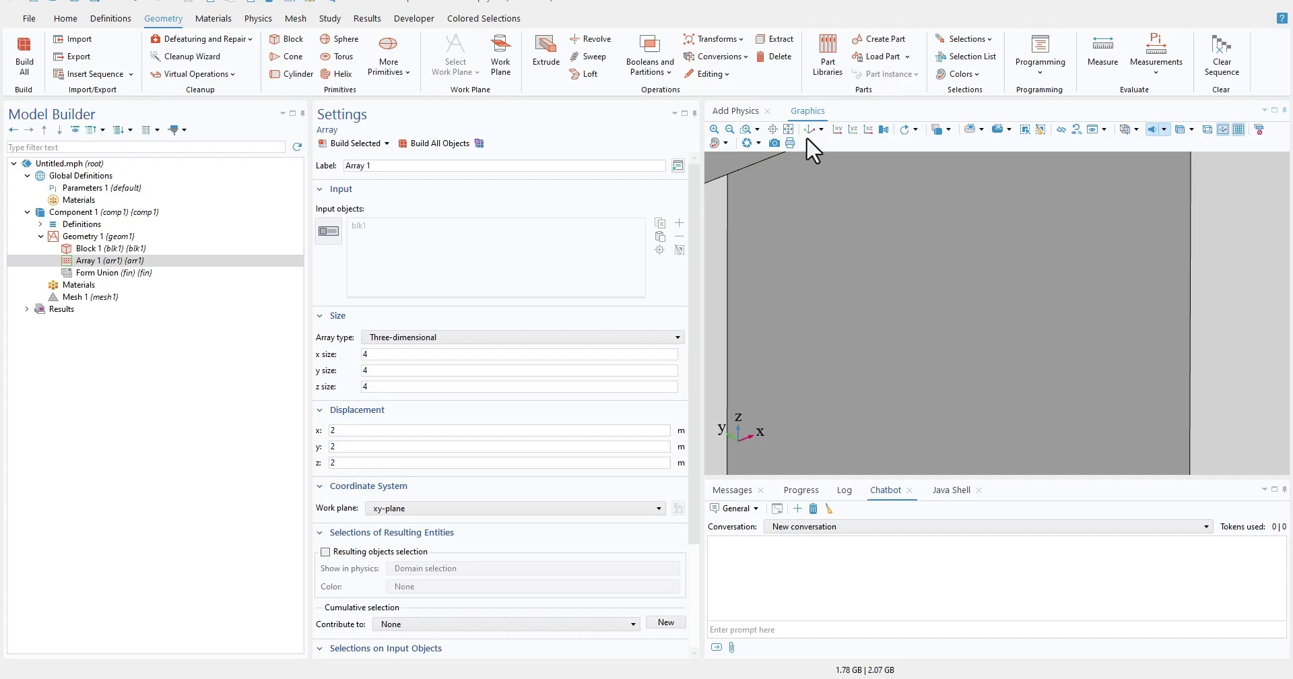
{"action": "left_click", "coordinate": [808, 132]}
Step: Rotate the array to several angles, animating back to the default view after each
{"action": "left_click_drag", "start_coordinate": [1026, 370], "coordinate": [900, 216]}
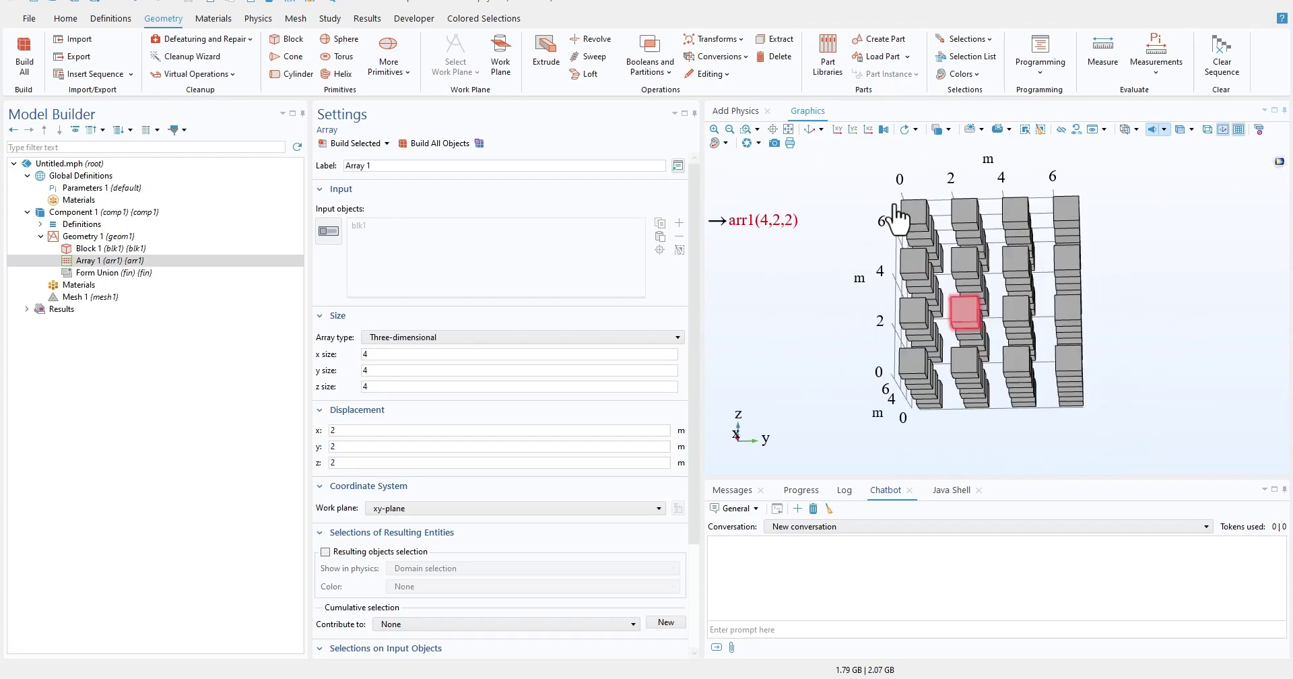
{"action": "left_click", "coordinate": [810, 130]}
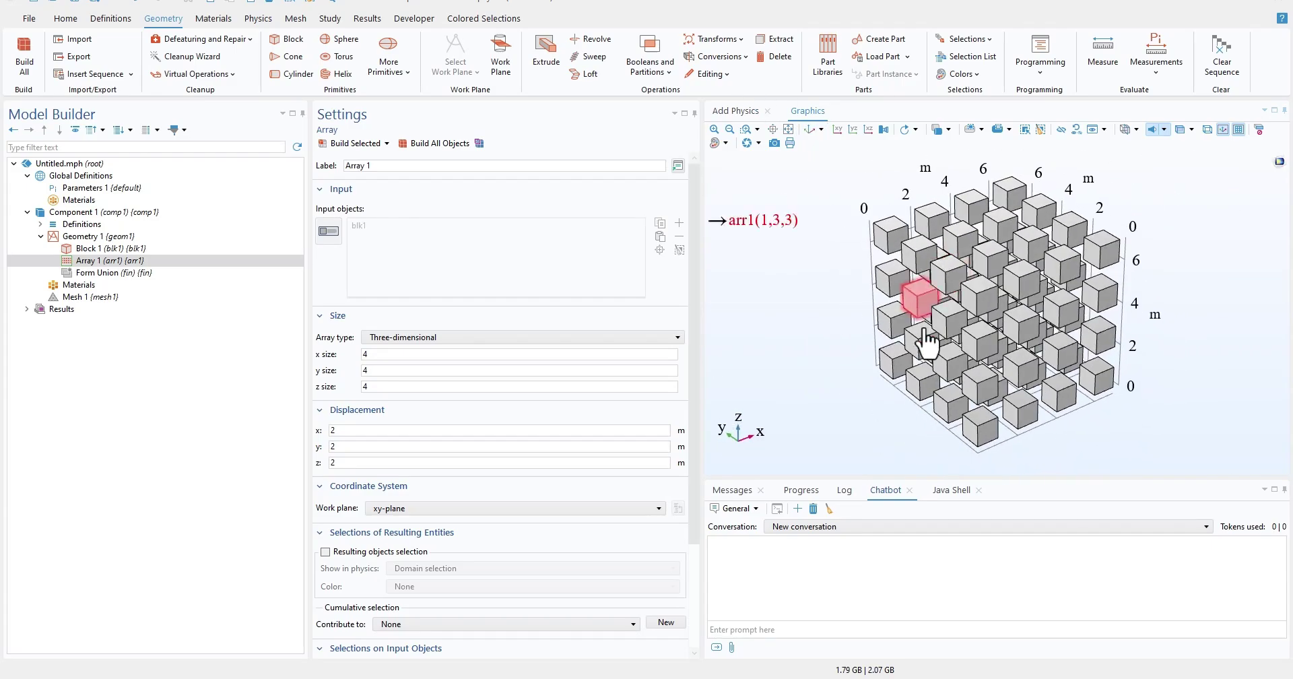
{"action": "left_click_drag", "start_coordinate": [1088, 373], "coordinate": [880, 390]}
{"action": "middle_click_drag", "start_coordinate": [1048, 390], "coordinate": [1022, 262]}
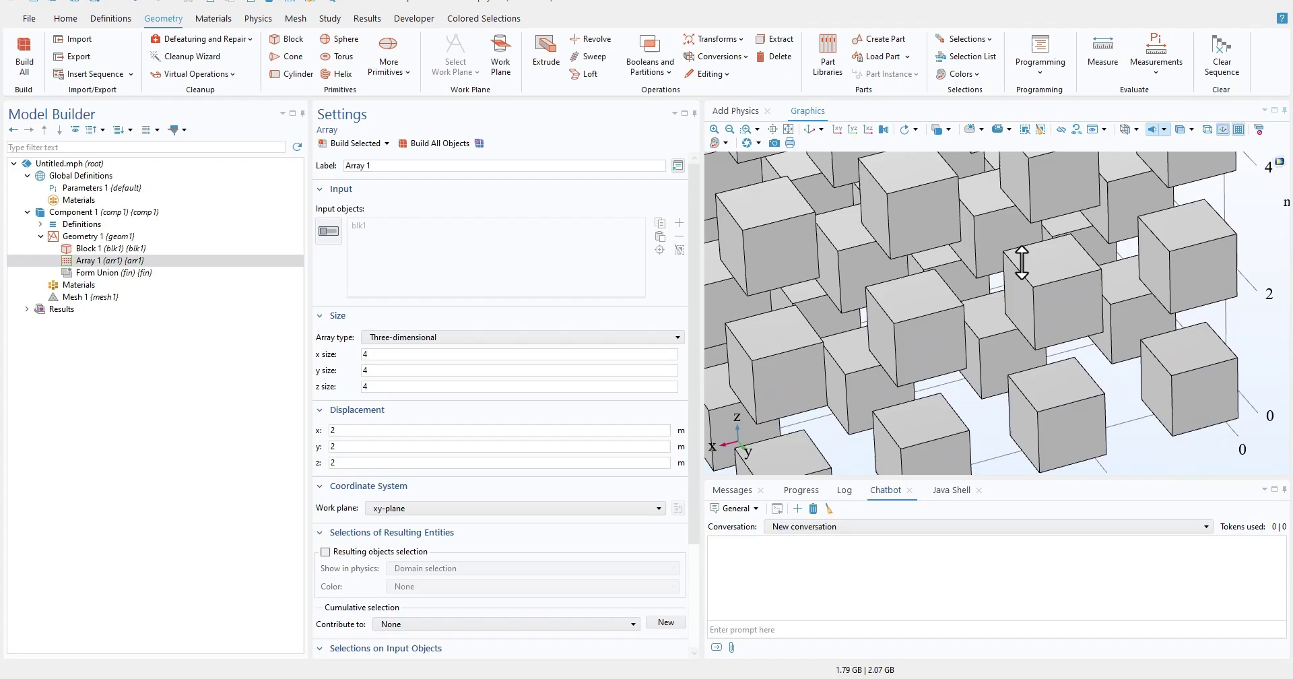
{"action": "left_click", "coordinate": [808, 128]}
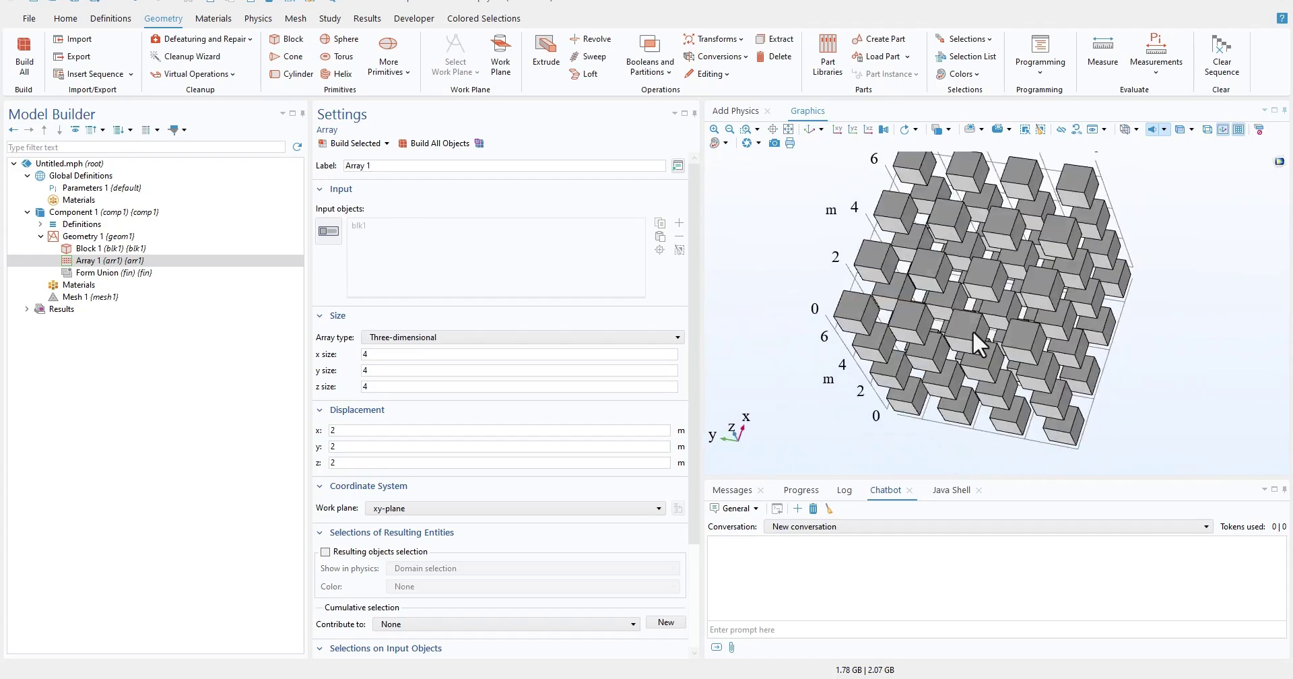
{"action": "left_click_drag", "start_coordinate": [1120, 299], "coordinate": [869, 431]}
{"action": "left_click", "coordinate": [810, 129]}
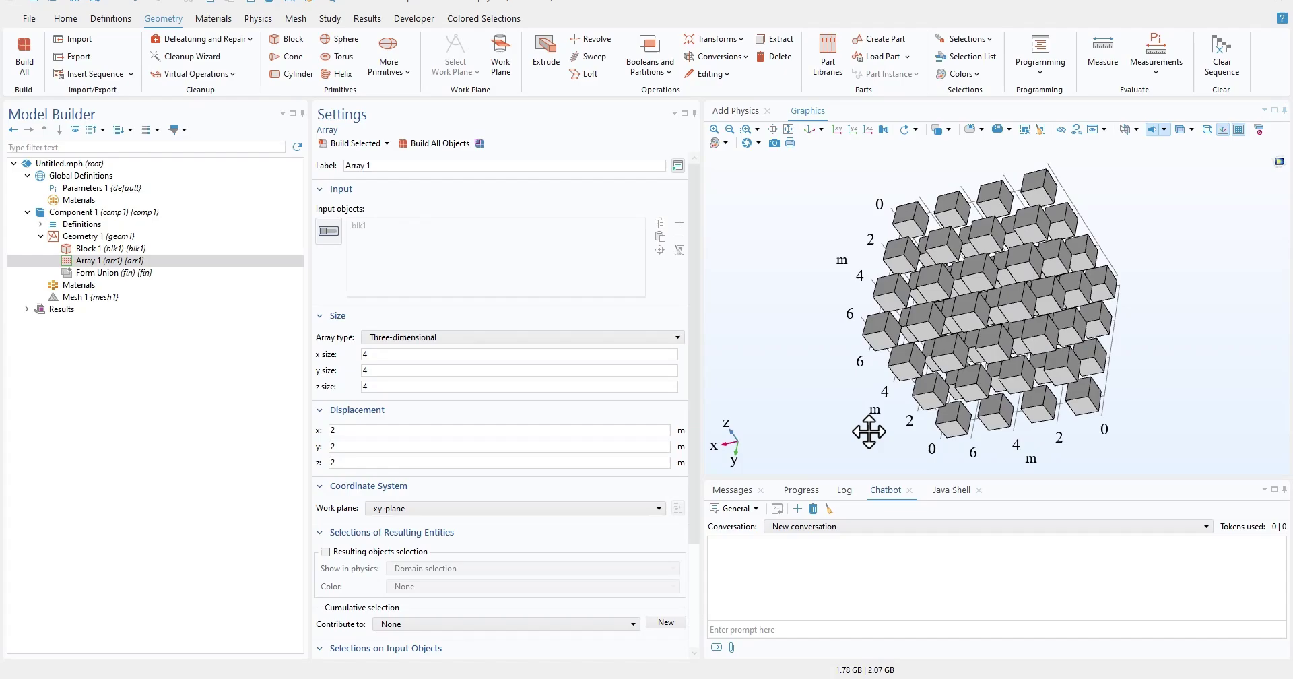
{"action": "left_click", "coordinate": [811, 130]}
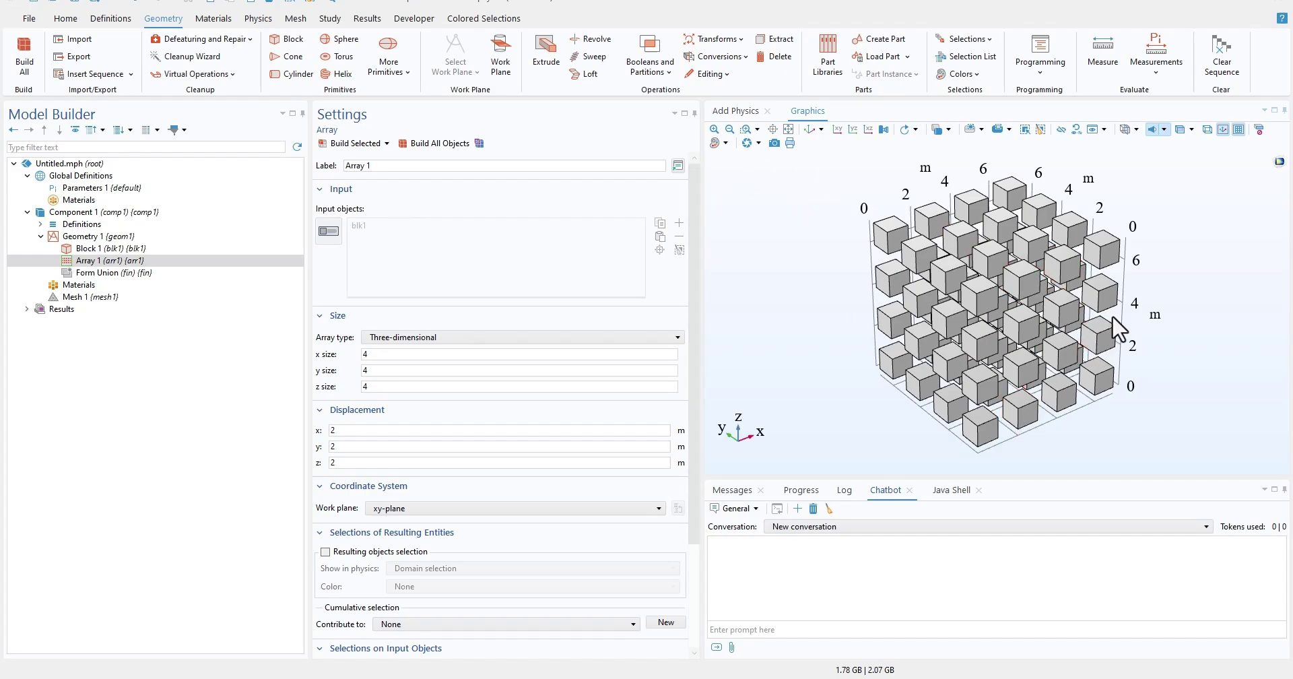
{"action": "left_click_drag", "start_coordinate": [1039, 327], "coordinate": [874, 351]}
{"action": "left_click", "coordinate": [809, 129]}
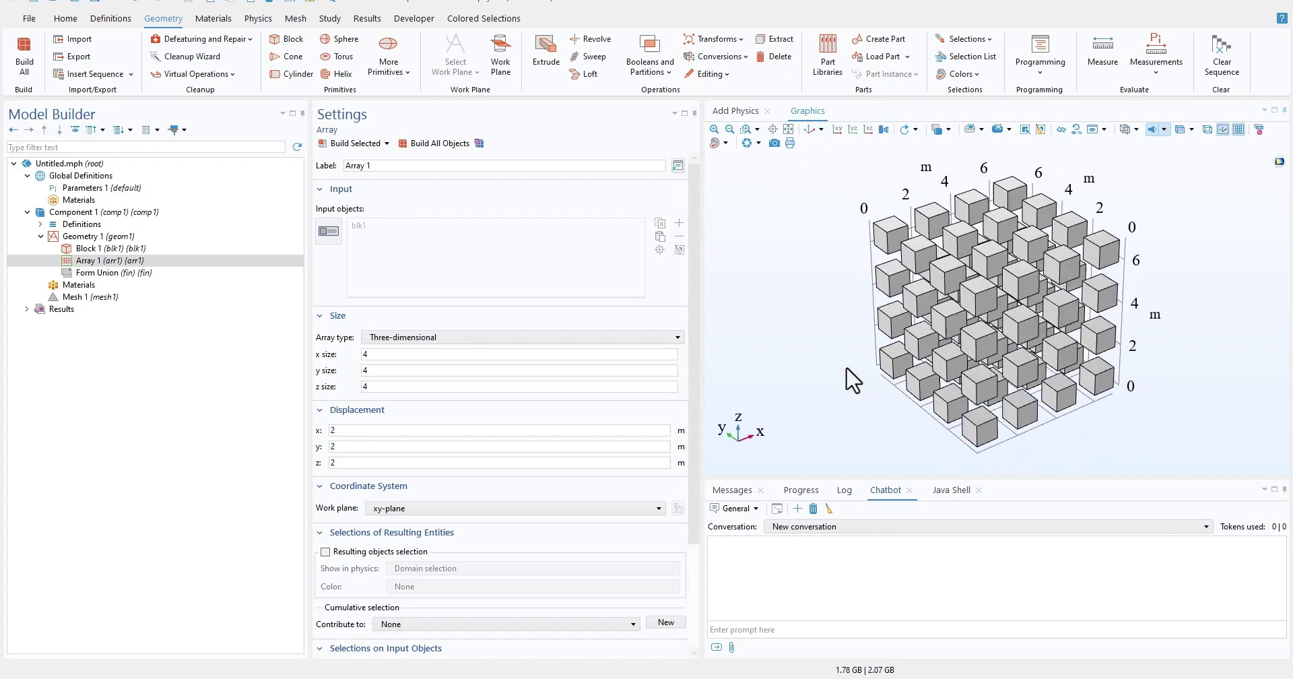